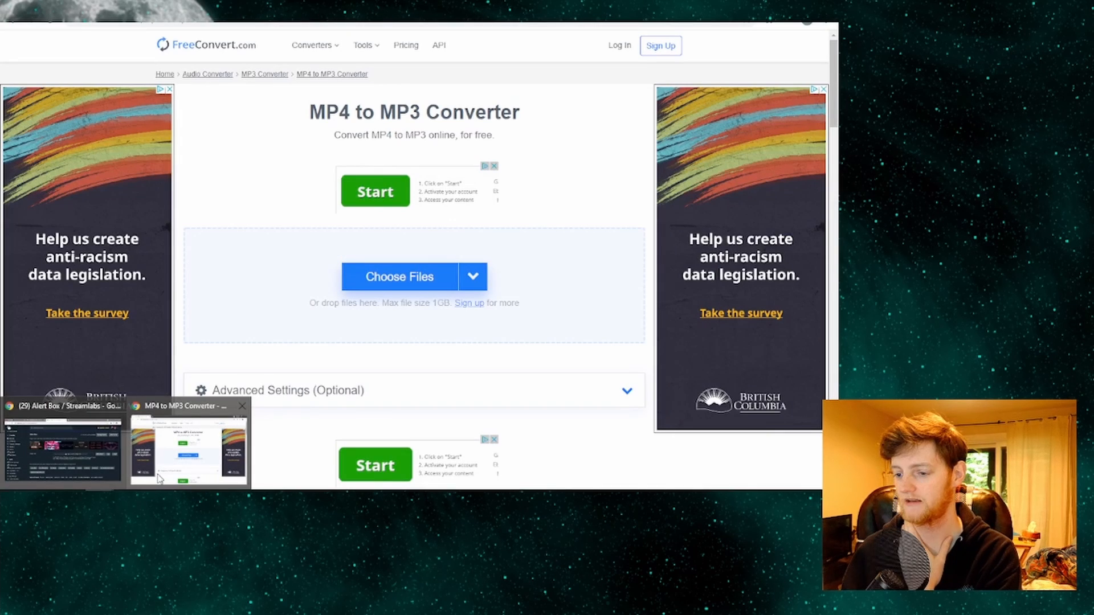
left_click(159, 478)
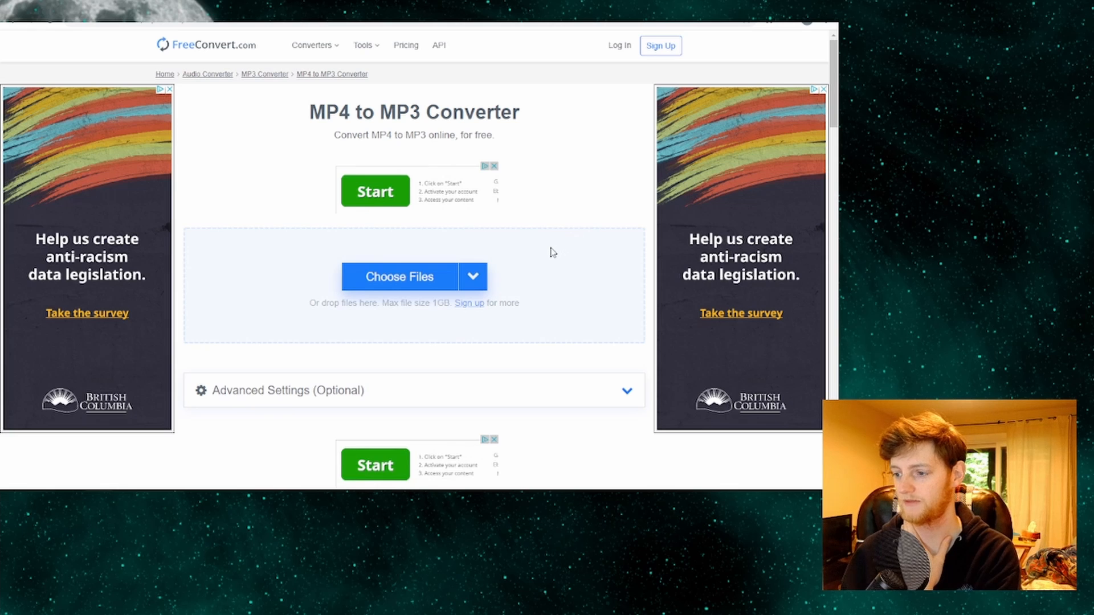
scroll(307, 131, "down", 4)
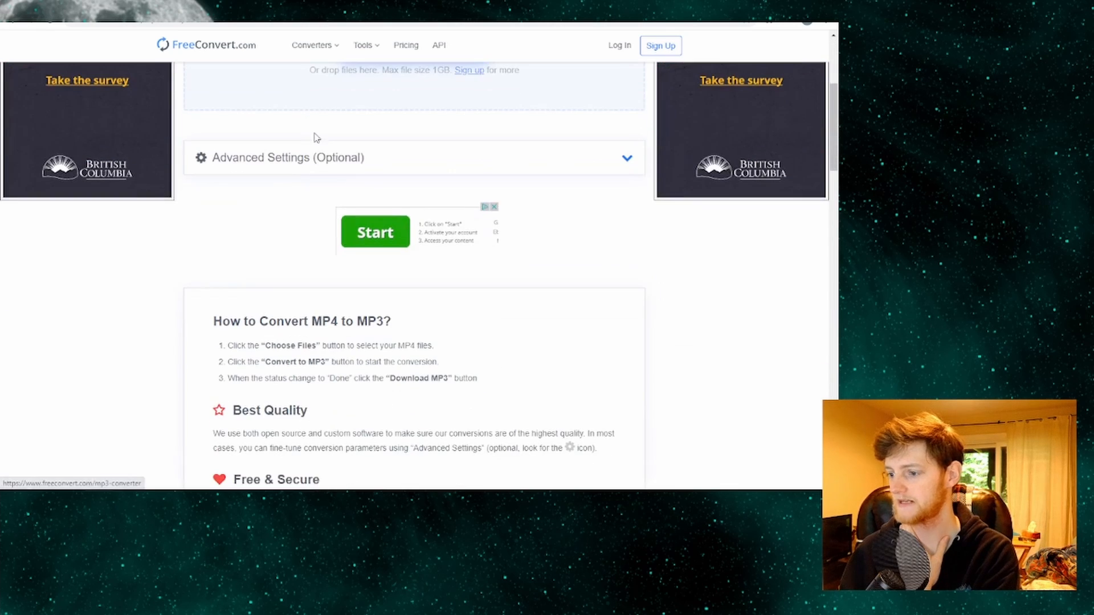
scroll(355, 231, "down", 5)
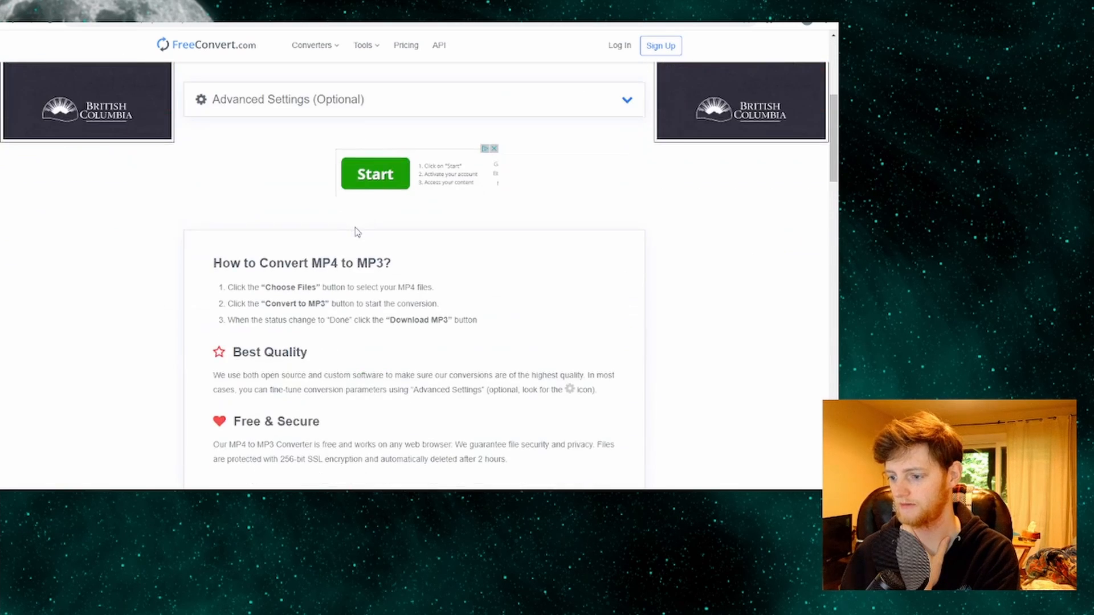
scroll(355, 230, "down", 2)
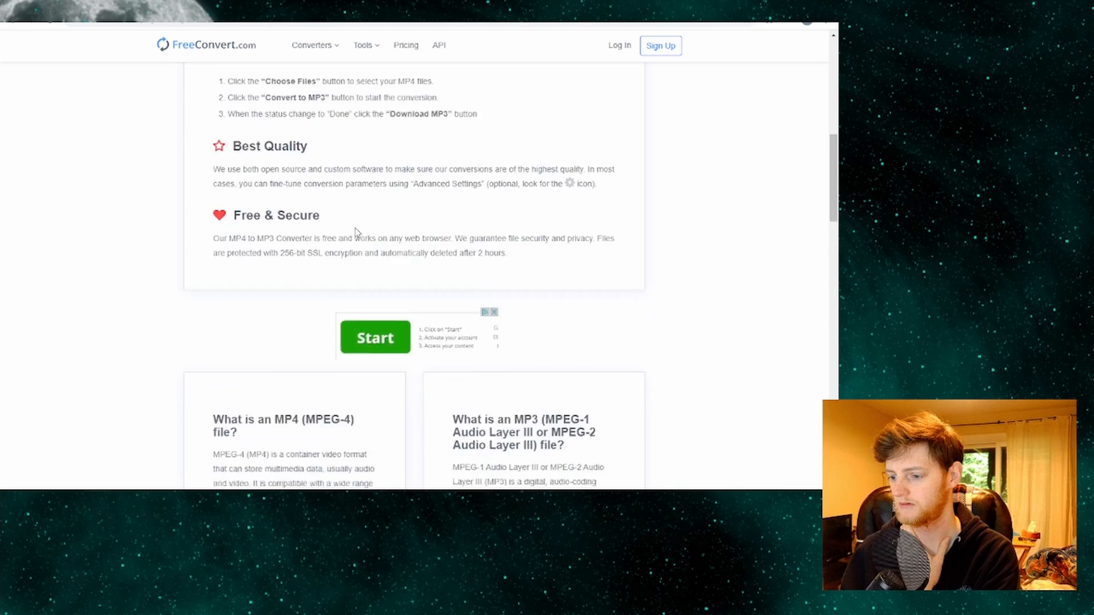
scroll(355, 230, "up", 10)
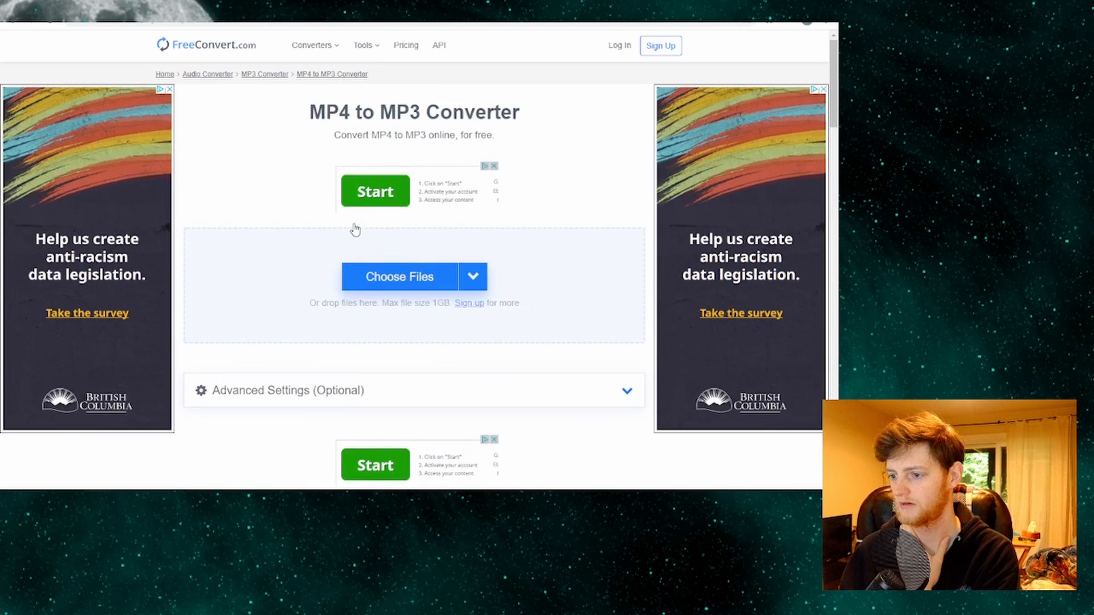
left_click(398, 277)
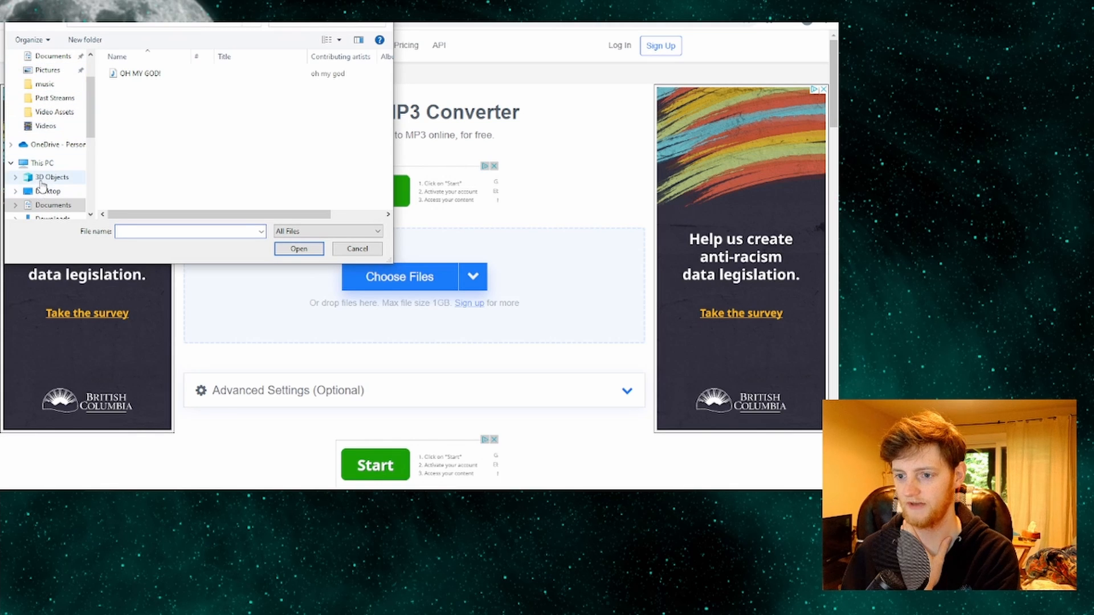
scroll(45, 188, "down", 2)
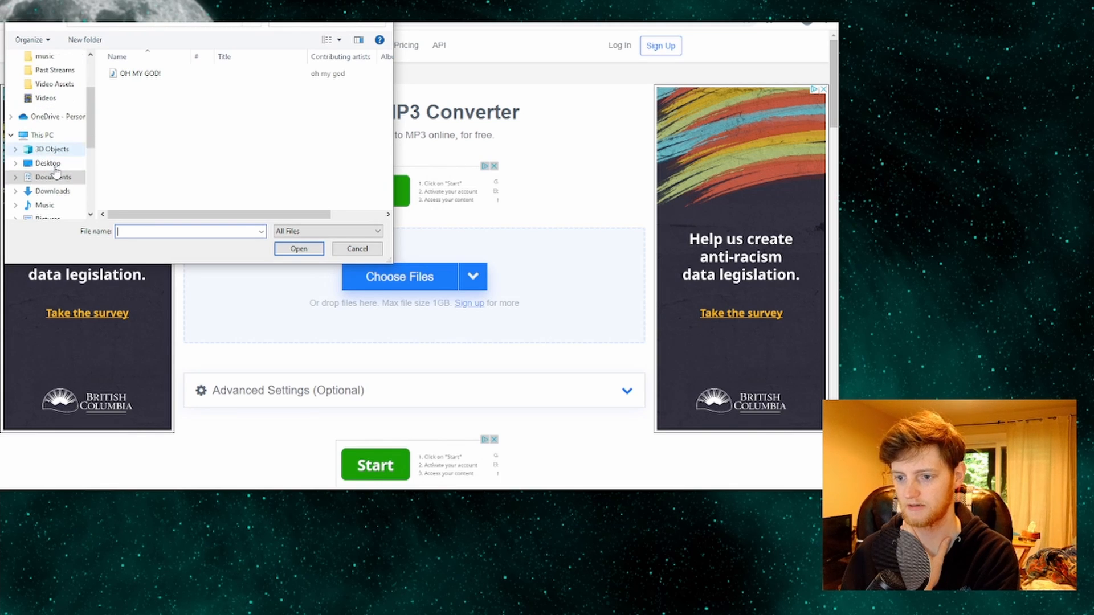
scroll(51, 192, "down", 1)
left_click(46, 204)
left_click_drag(388, 64, 381, 221)
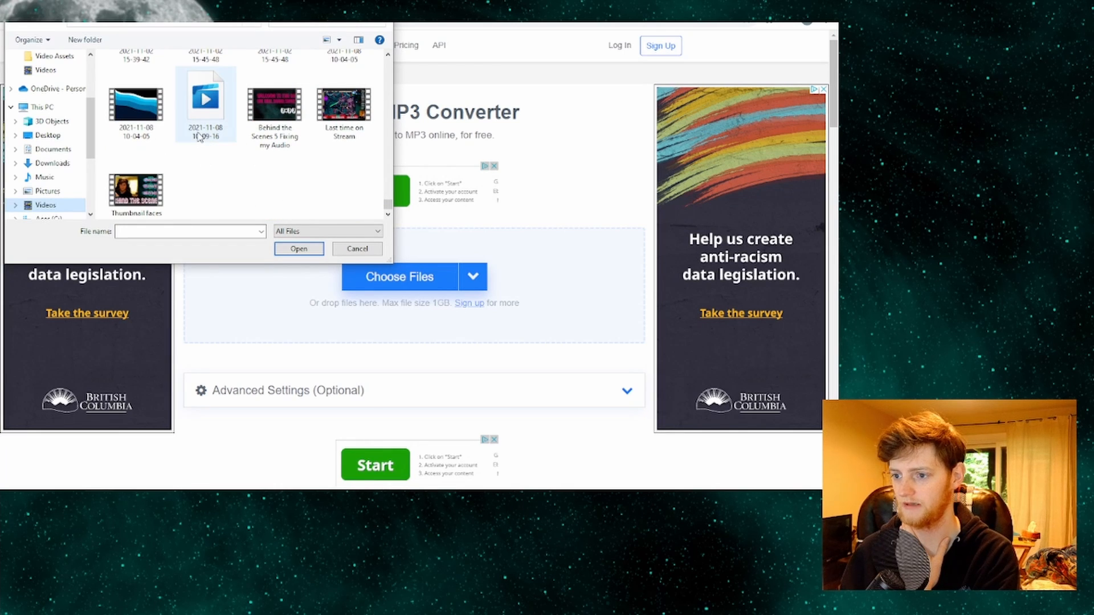
scroll(200, 139, "up", 1)
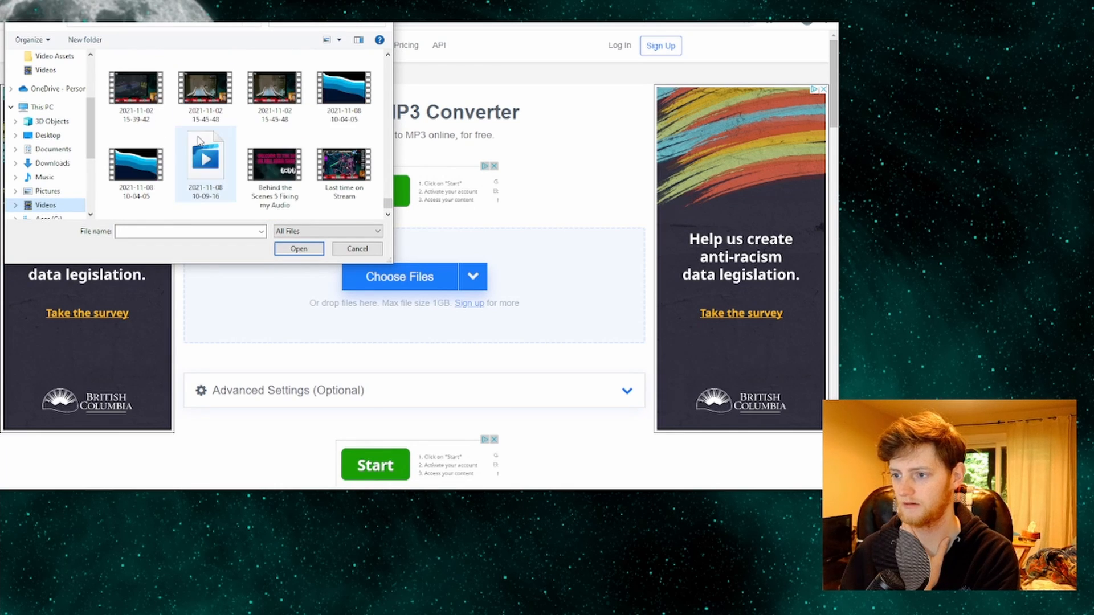
double_click(331, 105)
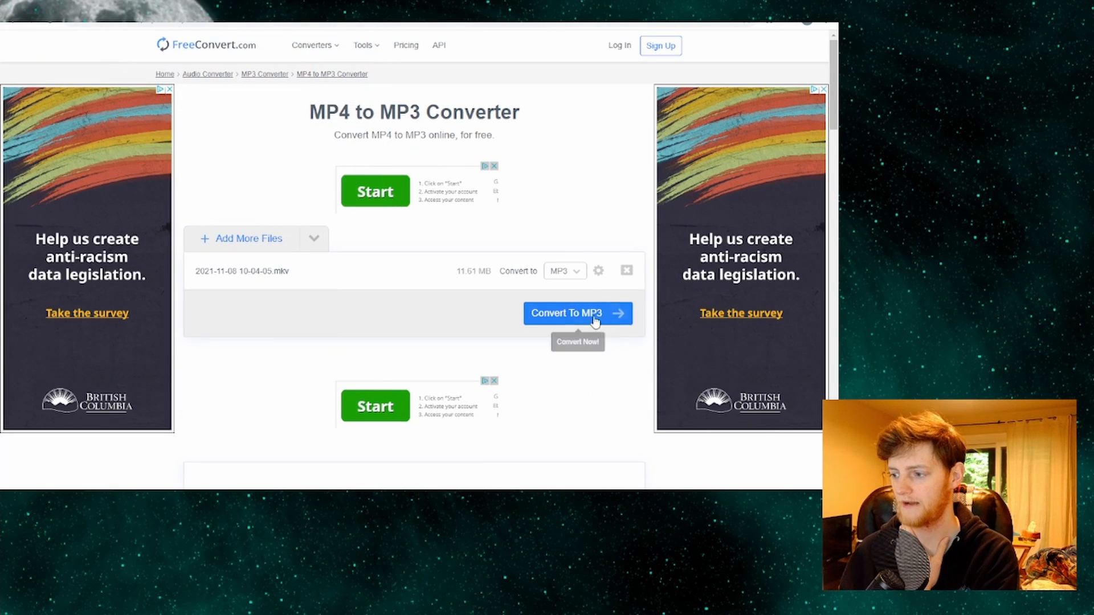
- Convert the chosen video to MP3 and download the converted file
left_click(581, 314)
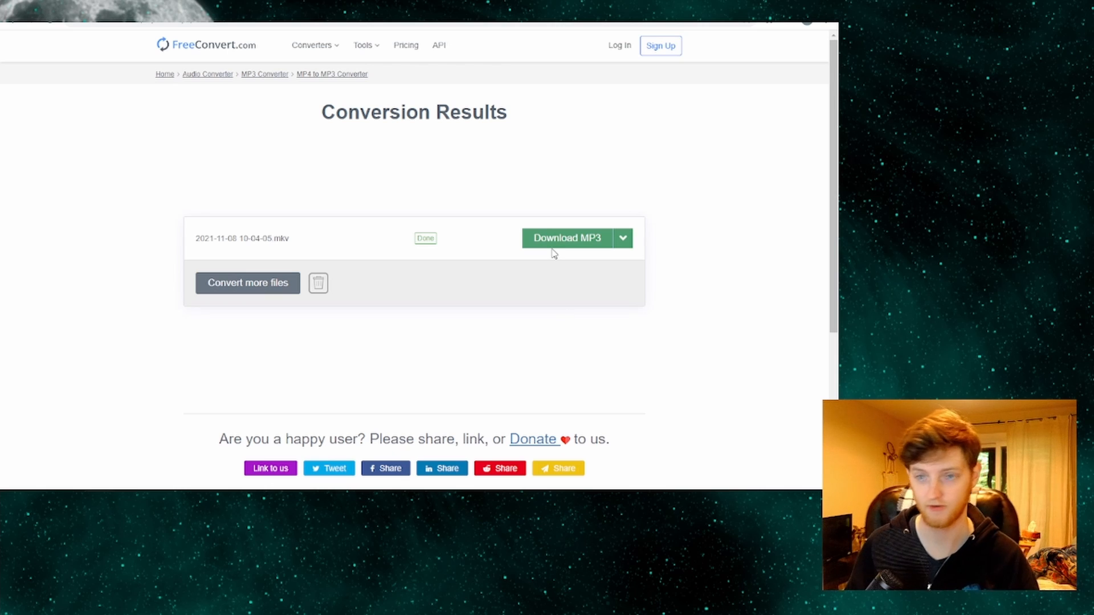
left_click(556, 253)
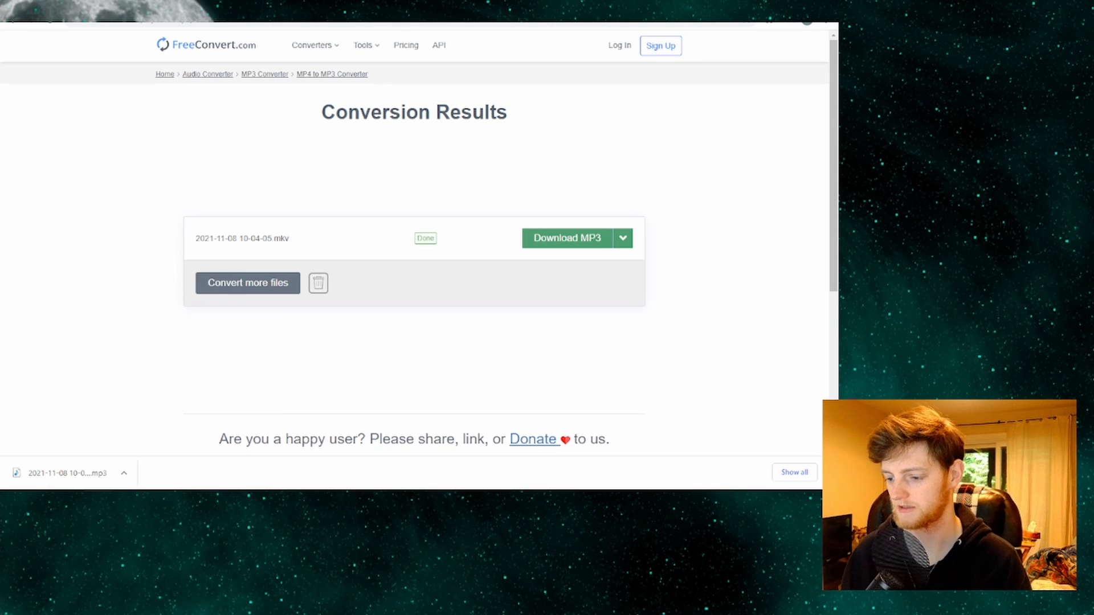
left_click(214, 501)
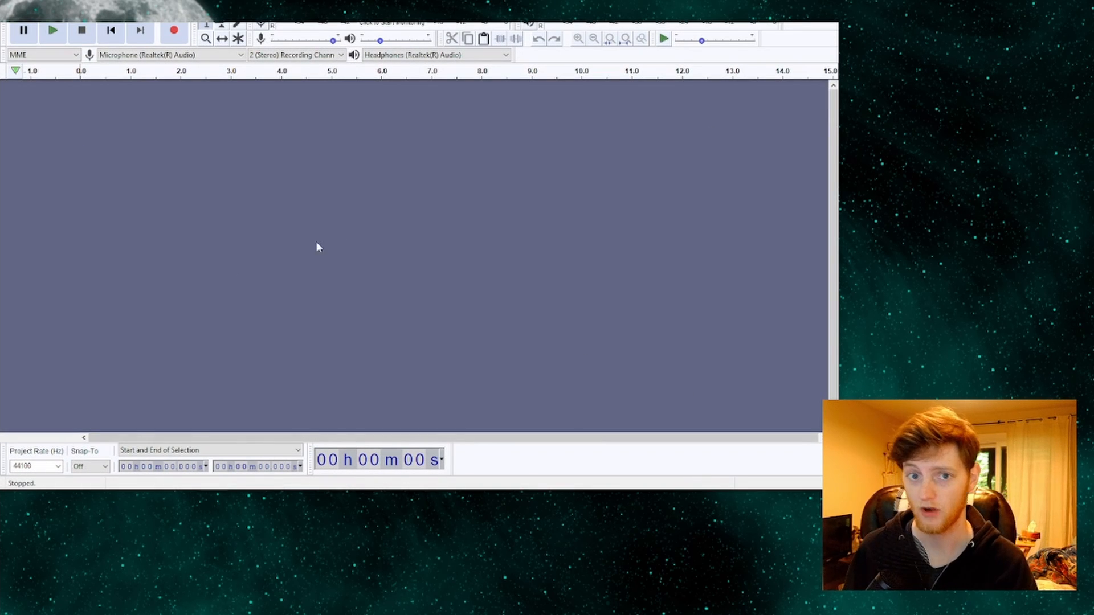
left_click(11, 9)
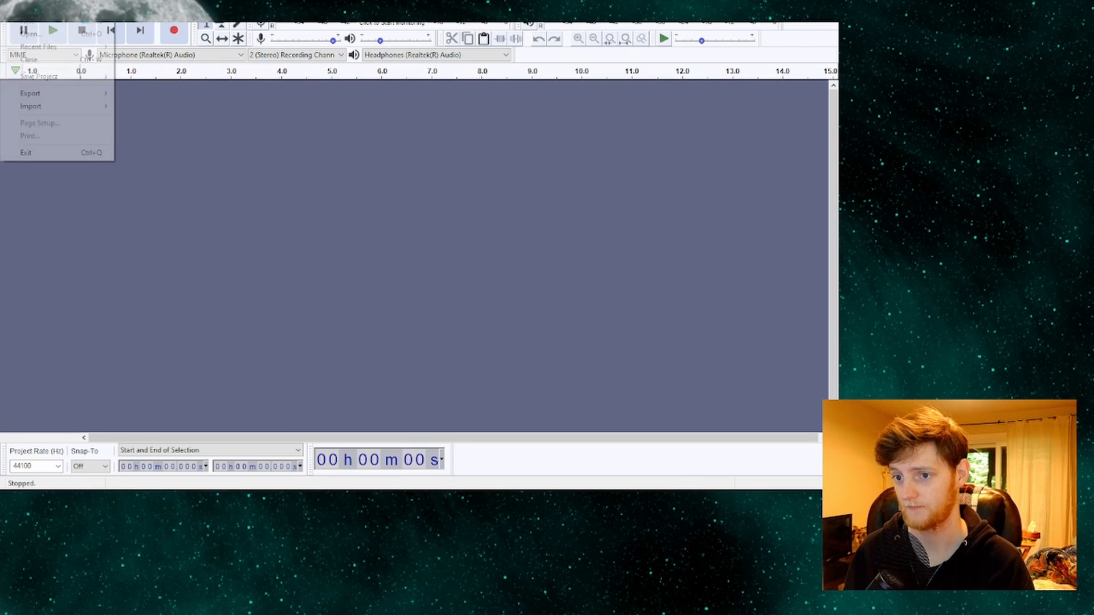
mouse_move(49, 109)
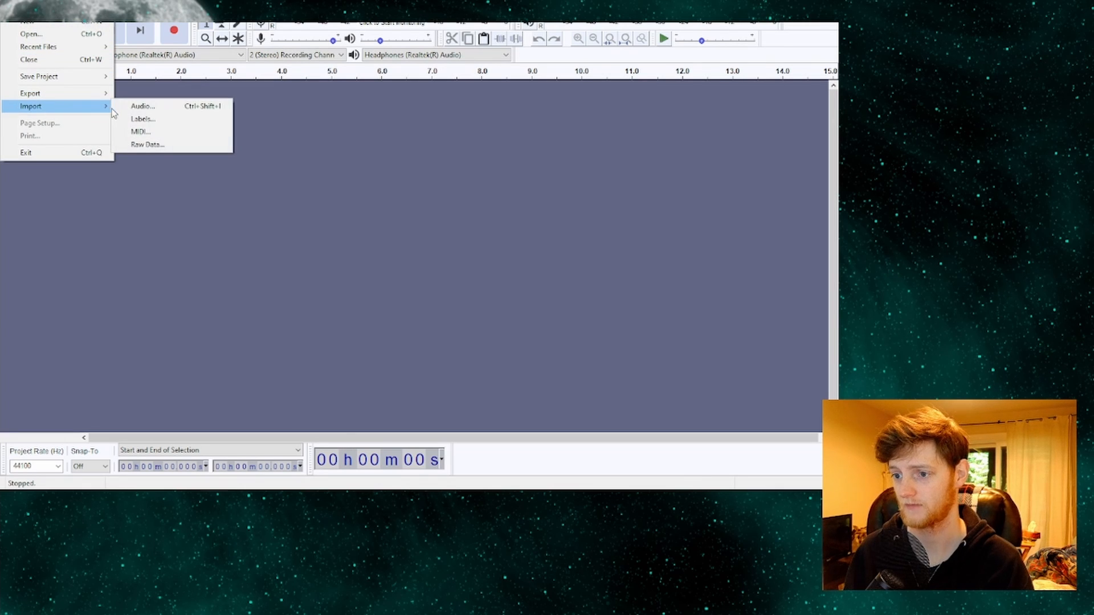
left_click(121, 108)
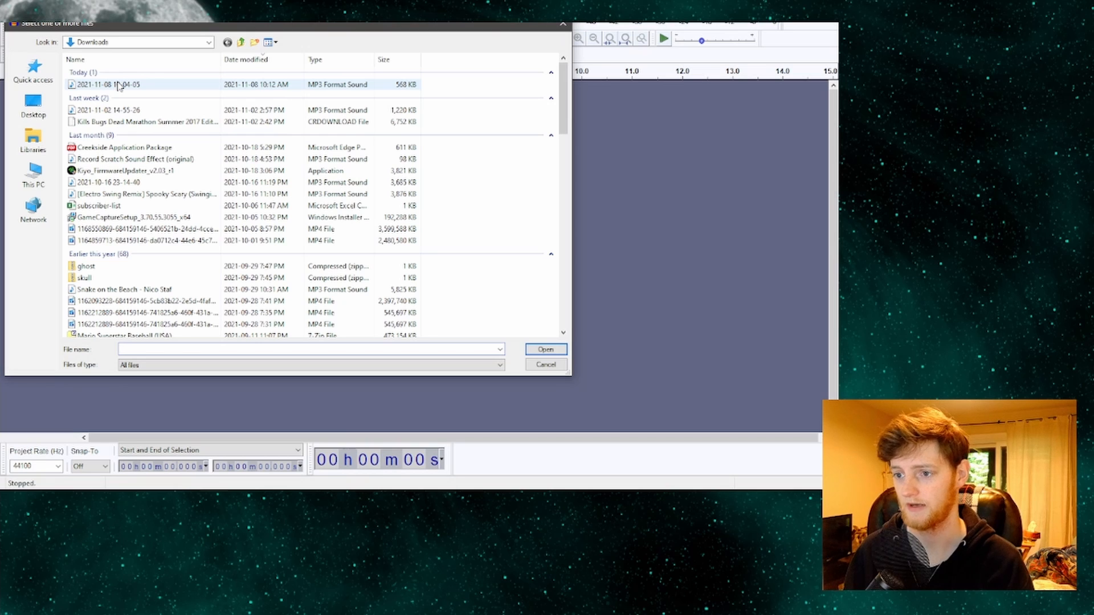
double_click(118, 85)
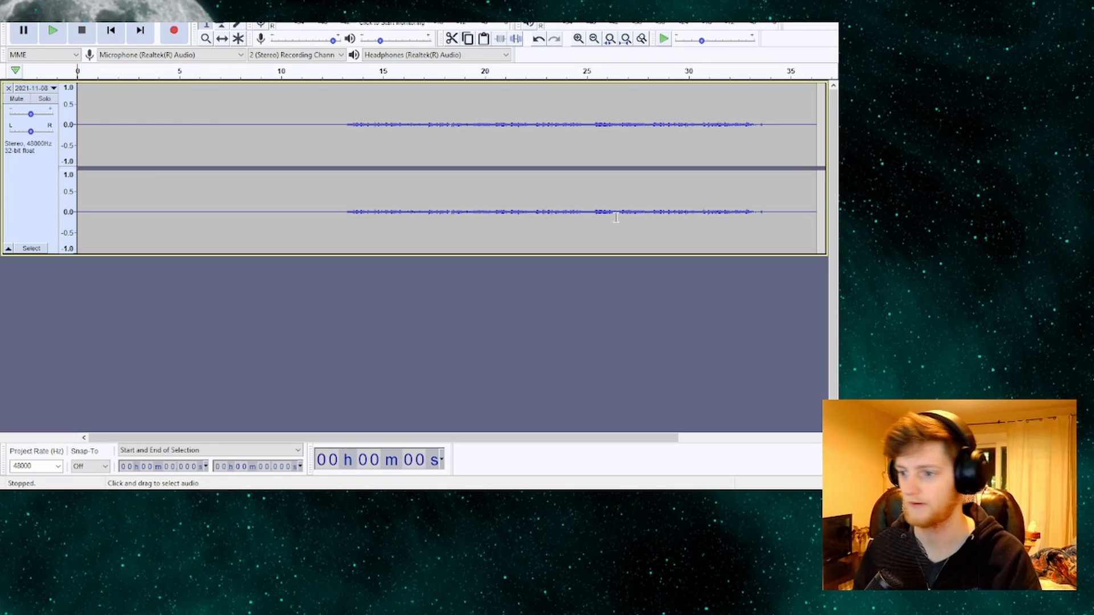
- Listen to the imported track from about 13 seconds and again from about 25.3 seconds to locate the wanted sound
left_click(344, 126)
key("space")
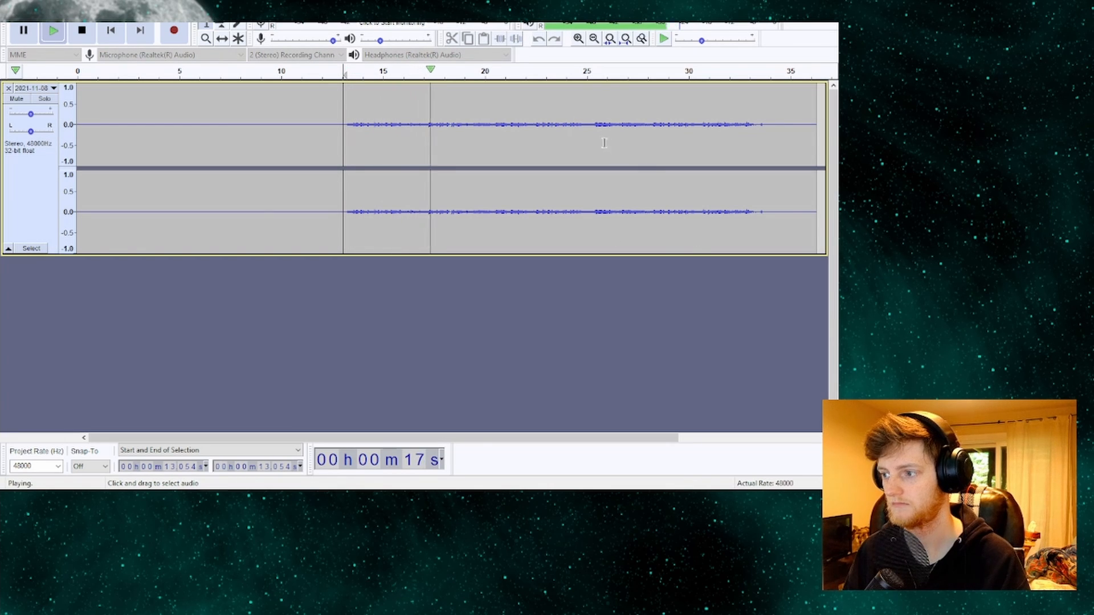
key("space")
left_click(593, 85)
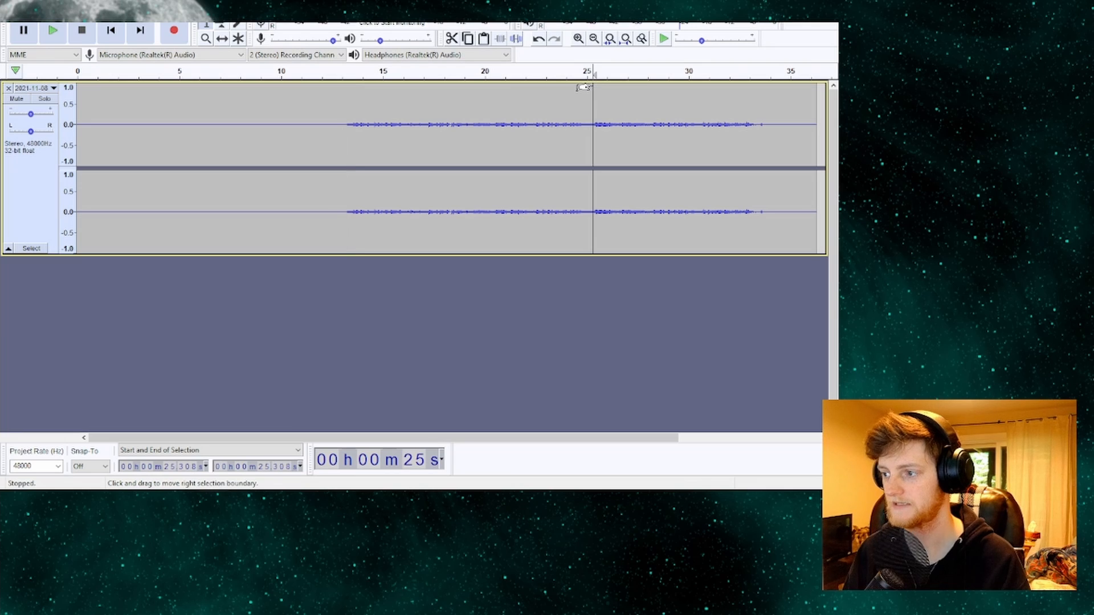
key("space")
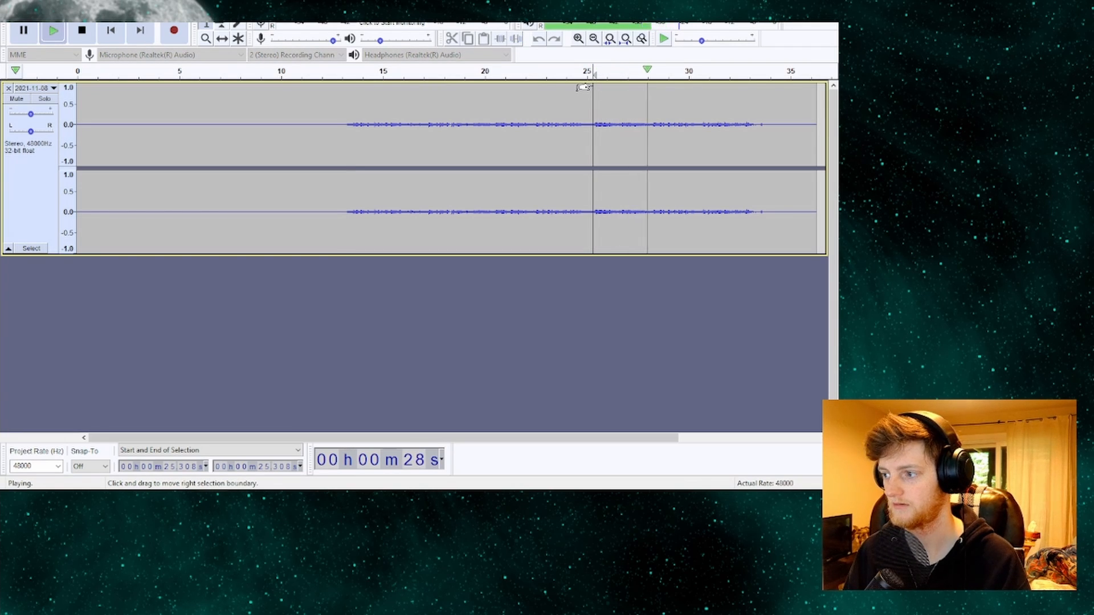
key("space")
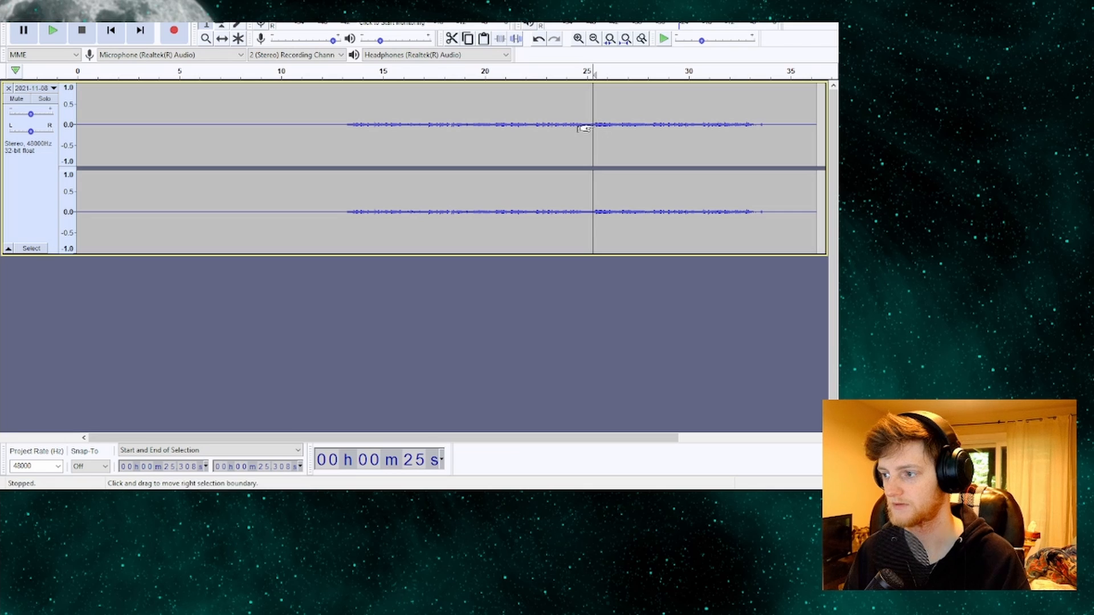
- Delete the audio before about 25 seconds and the remaining clip's quiet tail after about 8.3 seconds
left_click_drag(589, 124, 74, 131)
key("Delete")
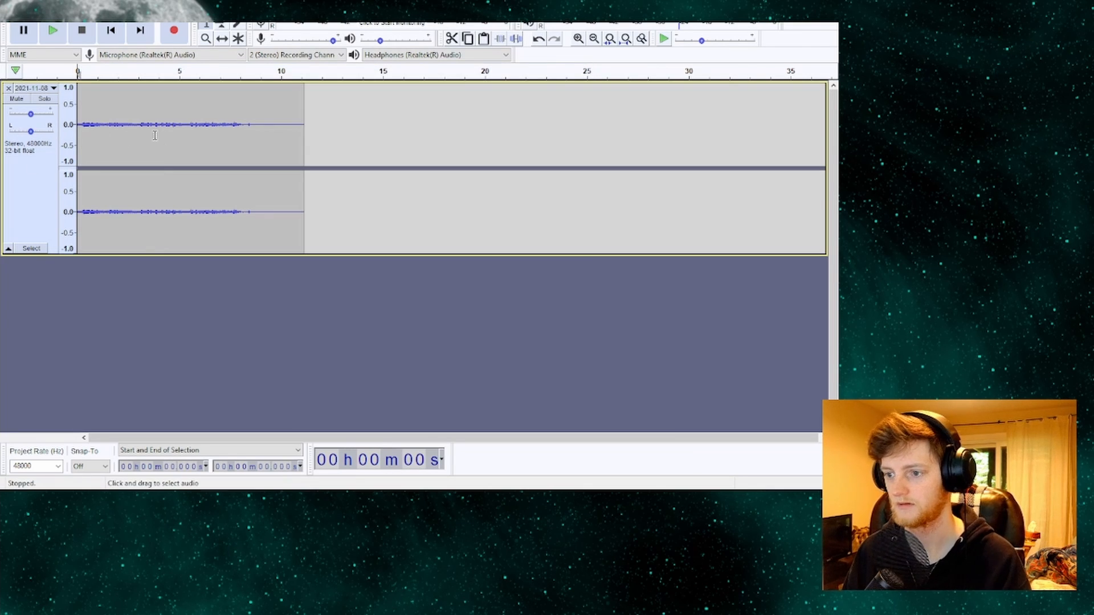
left_click_drag(244, 125, 311, 147)
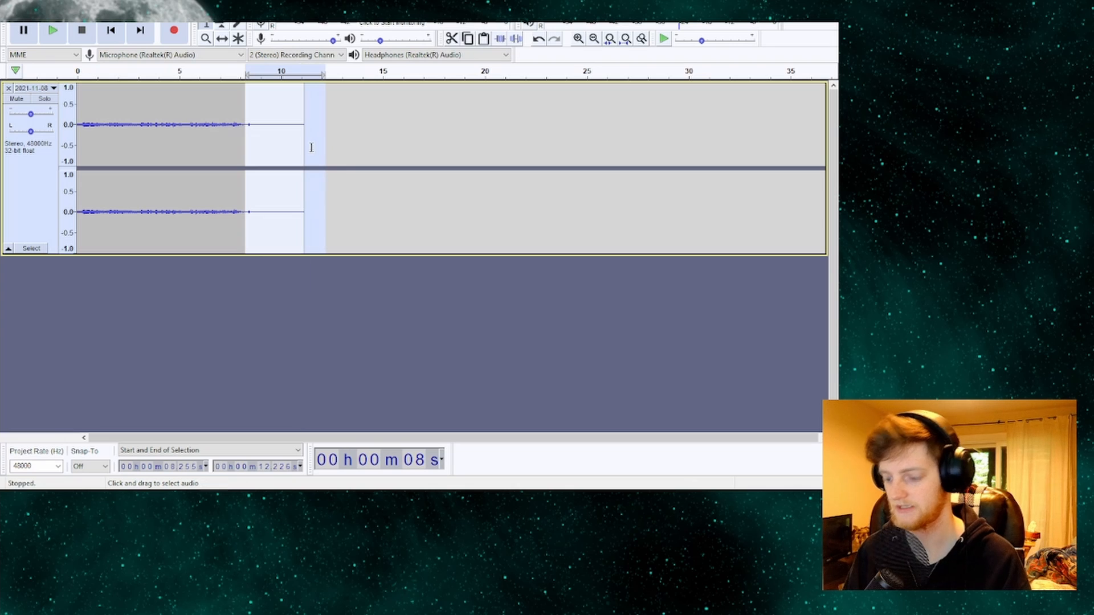
key("Delete")
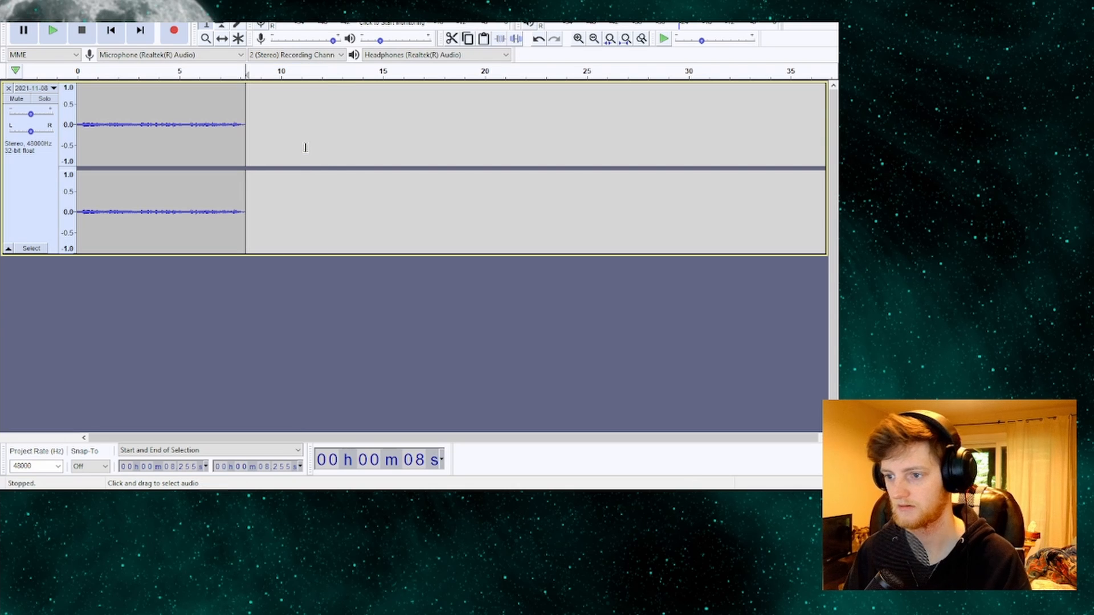
- Play the clip from near its start and delete everything after about 3.1 seconds
left_click(81, 89)
key("space")
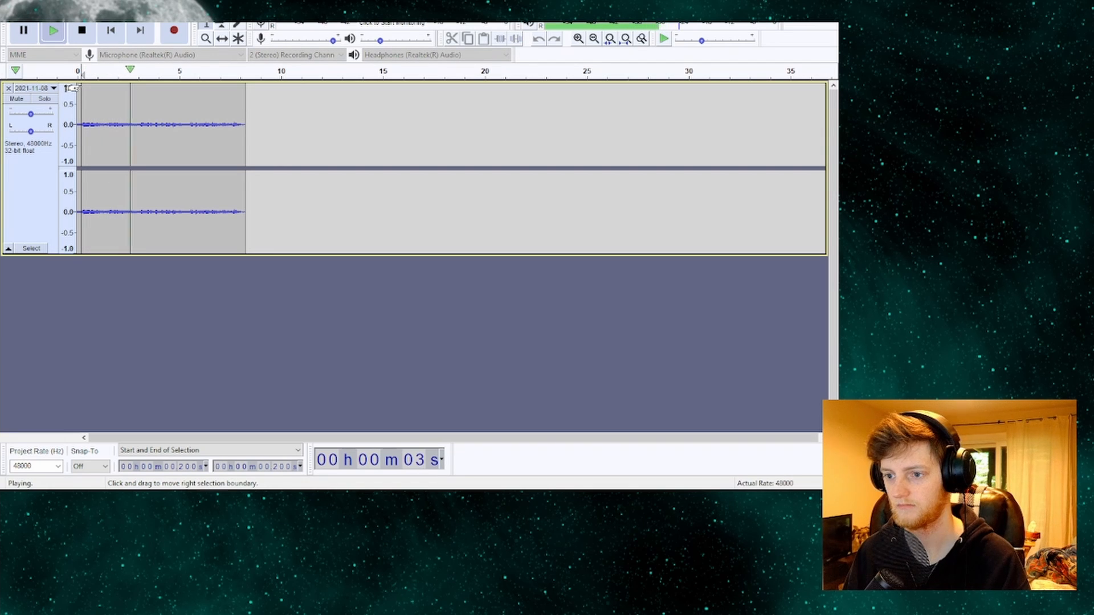
key("space")
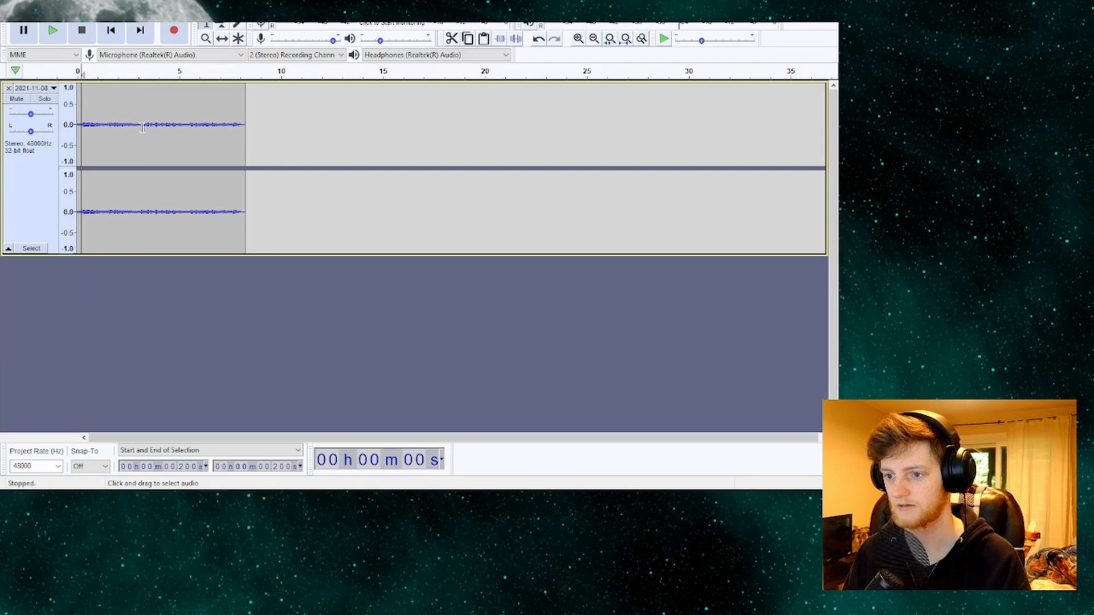
left_click_drag(141, 126, 279, 149)
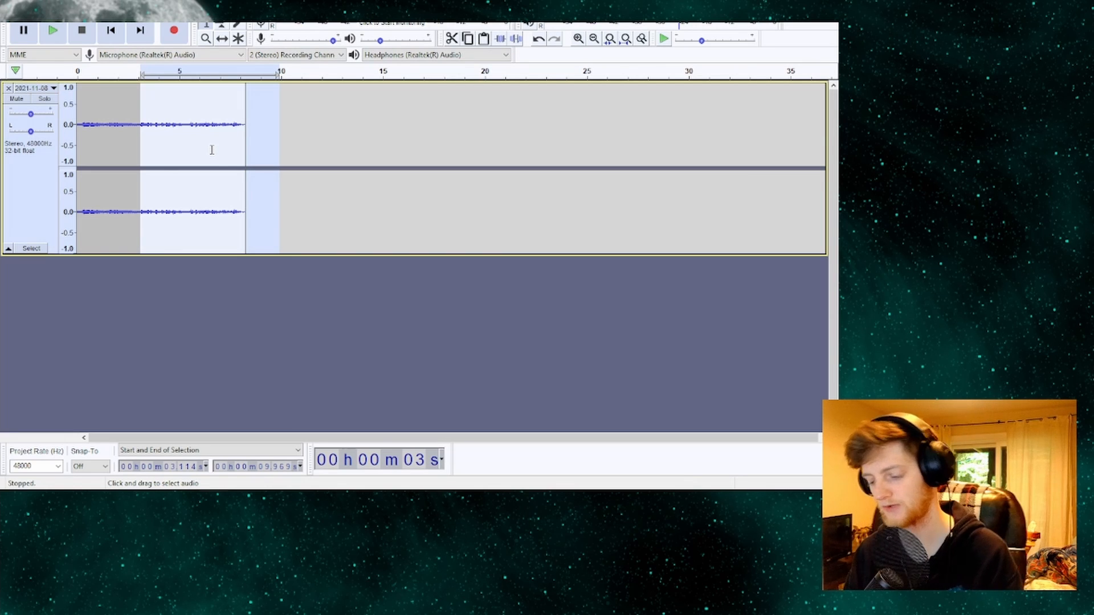
key("Delete")
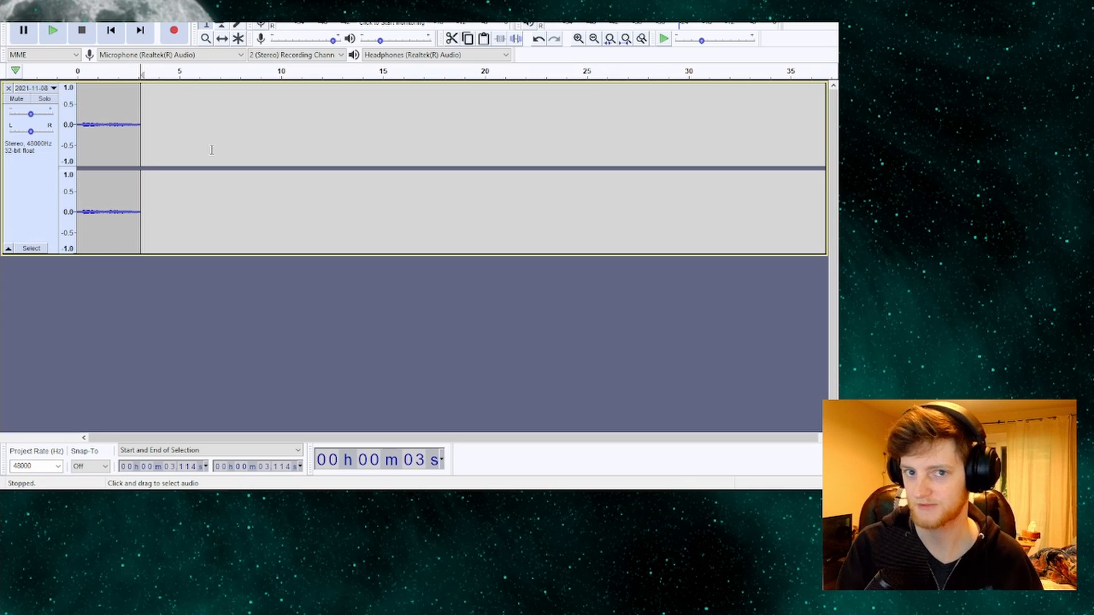
- Amplify the whole remaining clip by 8.4 dB and play it back
double_click(108, 141)
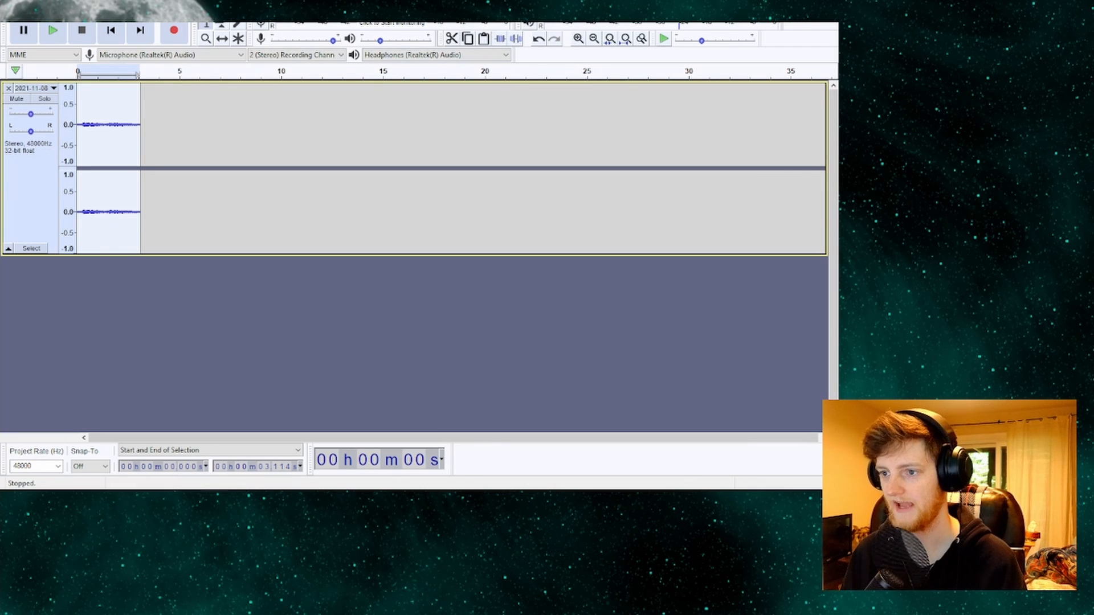
left_click(203, 21)
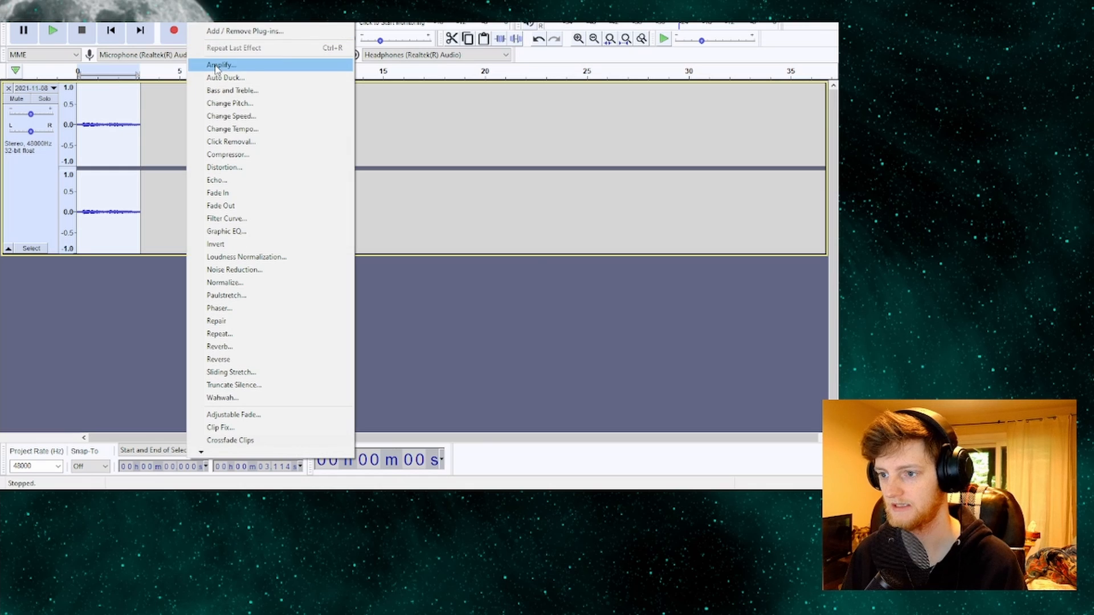
left_click(219, 68)
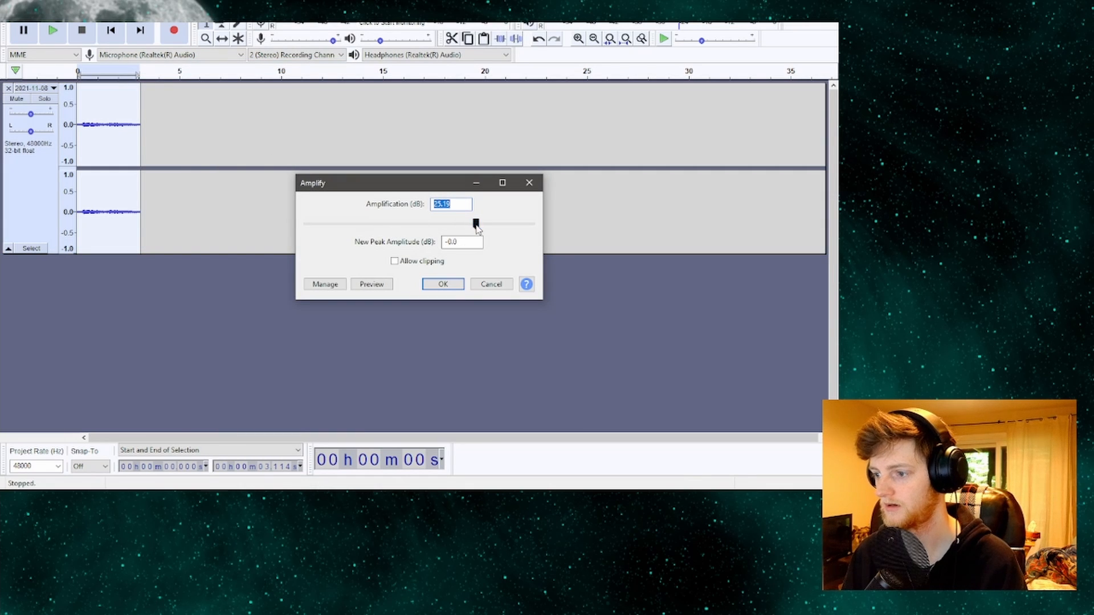
left_click_drag(476, 225, 437, 229)
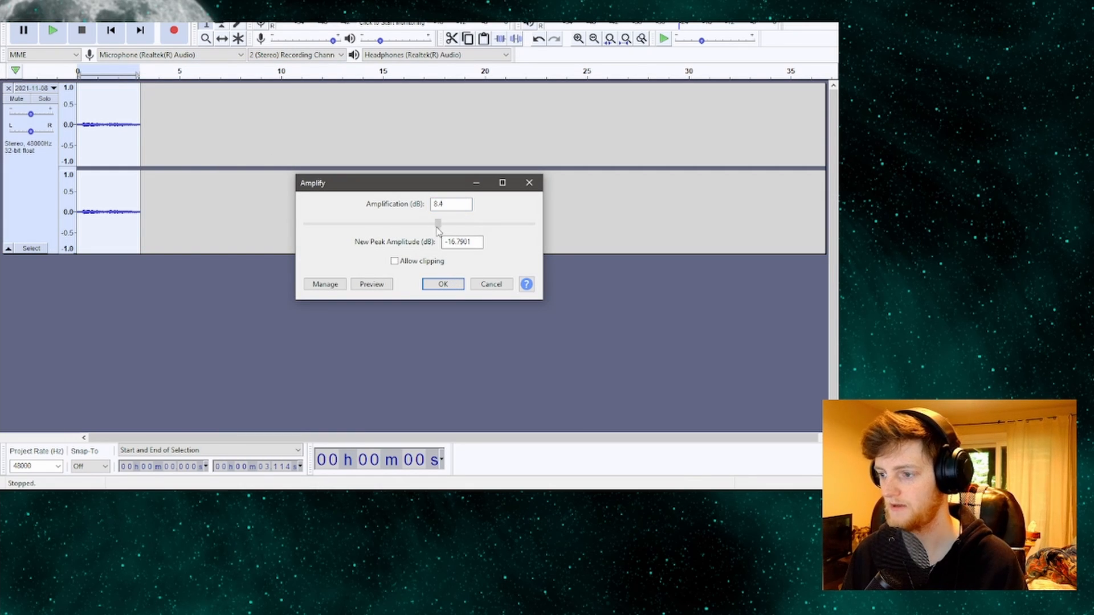
left_click(443, 284)
key("space")
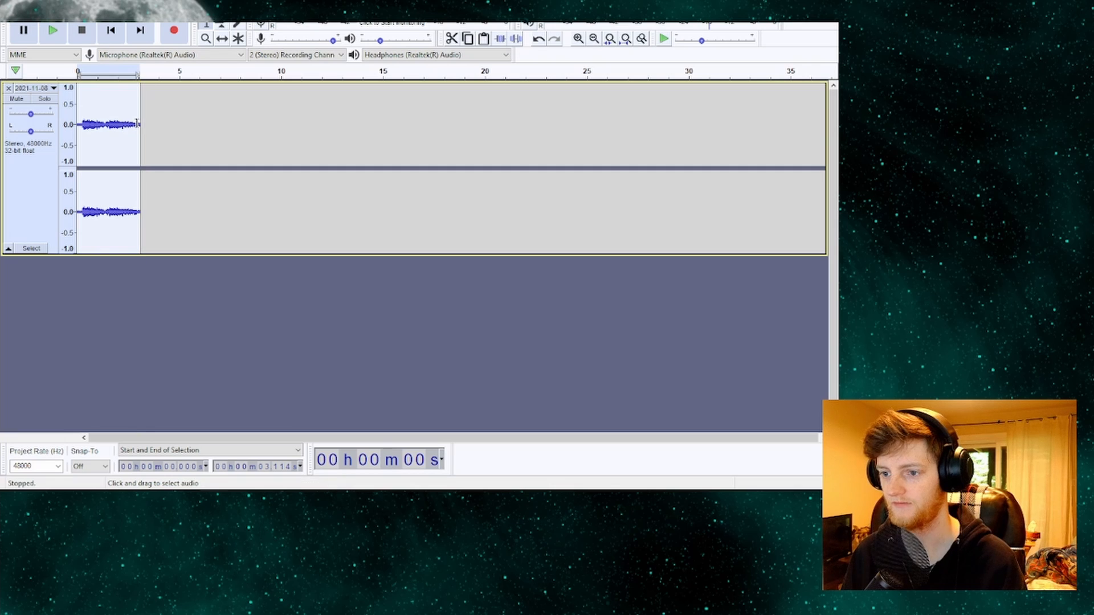
- Apply a Fade Out to the end of the clip, from about 2.9 seconds onward
left_click_drag(138, 126, 156, 125)
left_click(201, 17)
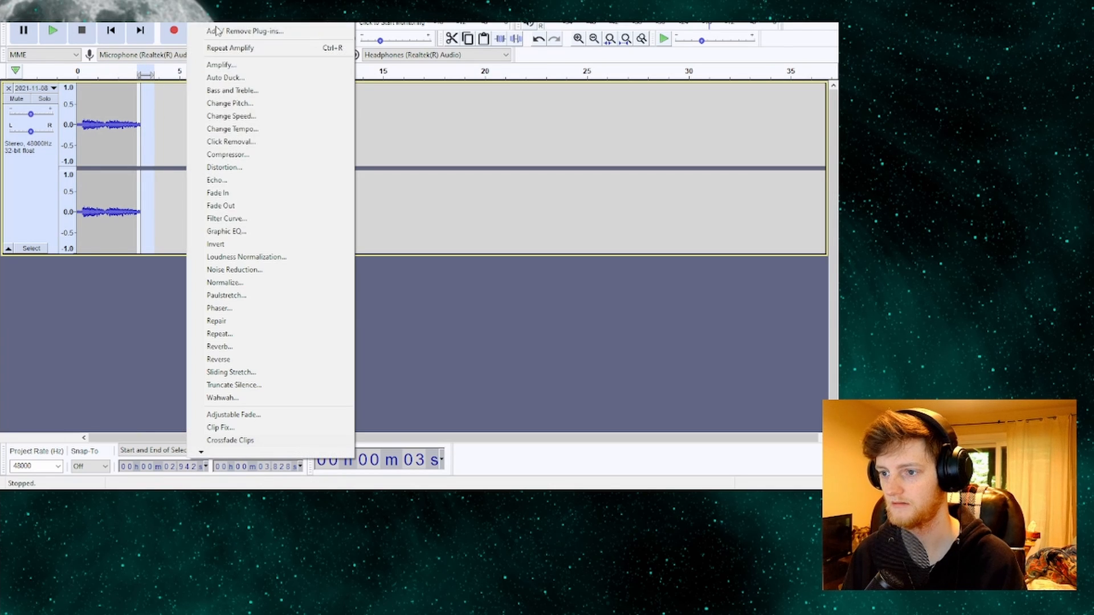
left_click(231, 205)
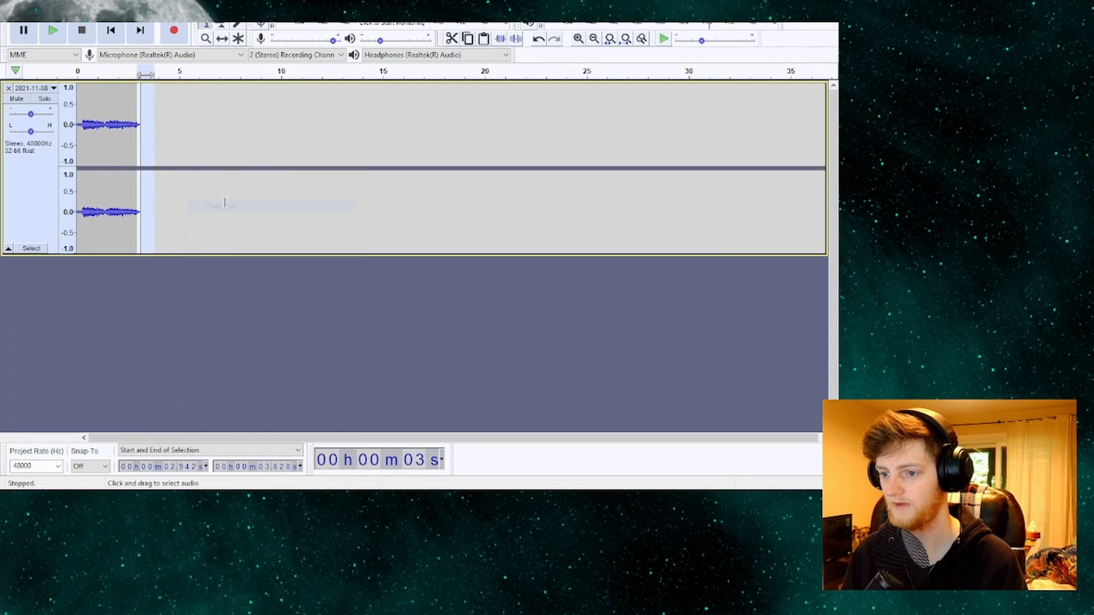
- Play the clip from the start and export it as an MP3 named Raid sound into the Alterts Gifs and sounds folder
left_click(78, 122)
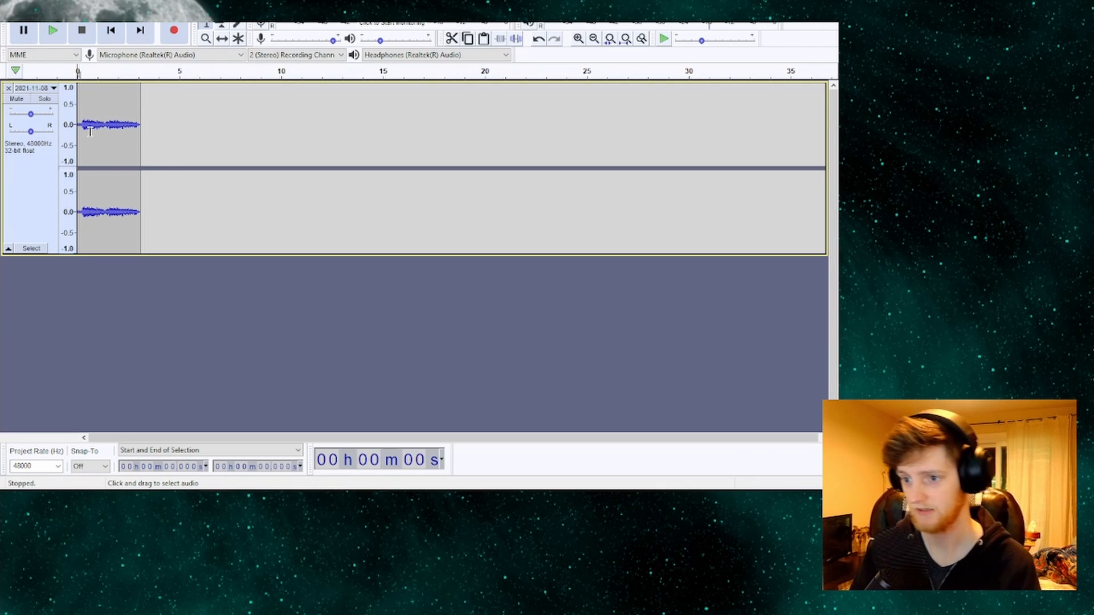
key("space")
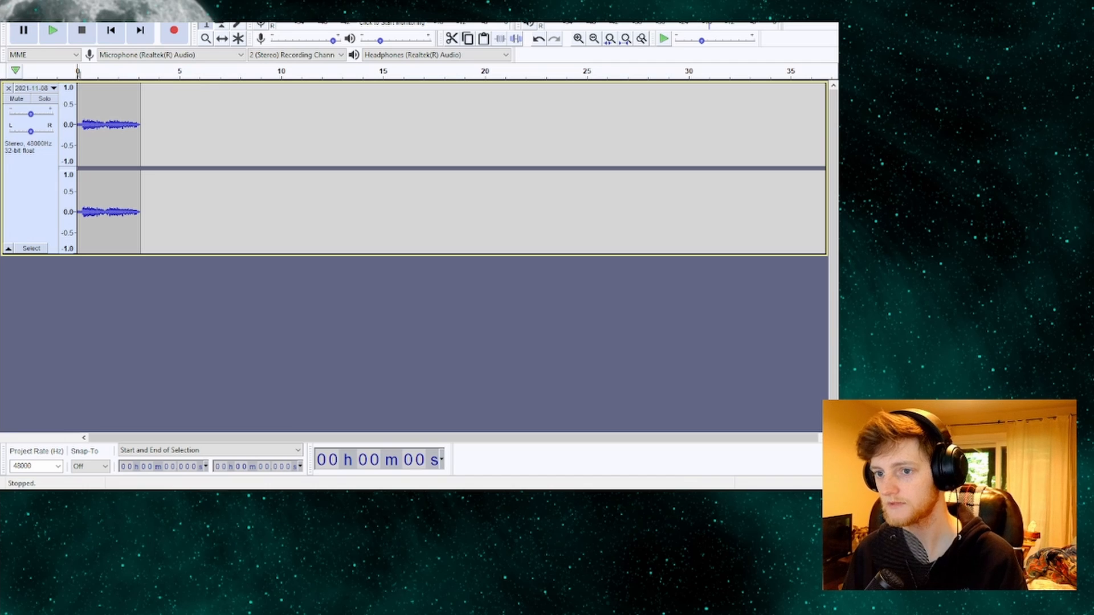
left_click(10, 9)
mouse_move(33, 98)
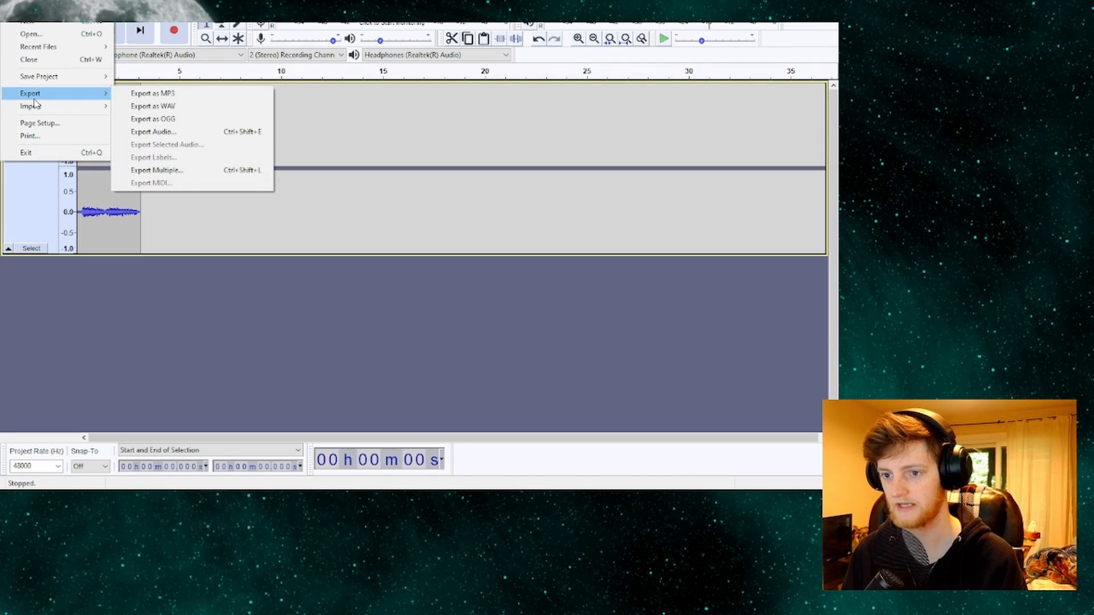
left_click(147, 95)
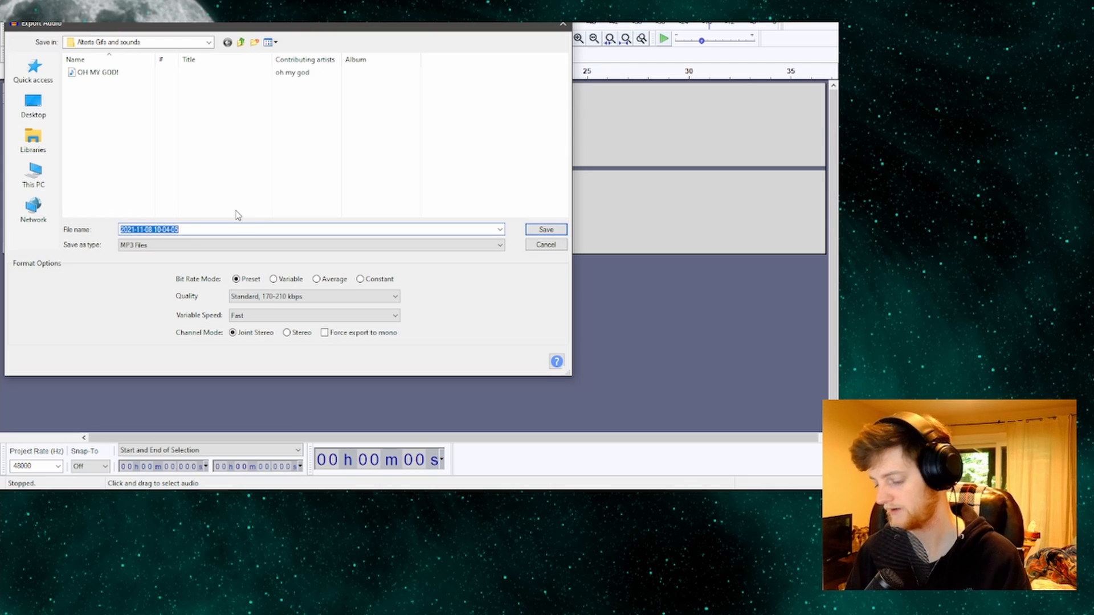
key("BackSpace")
type("R")
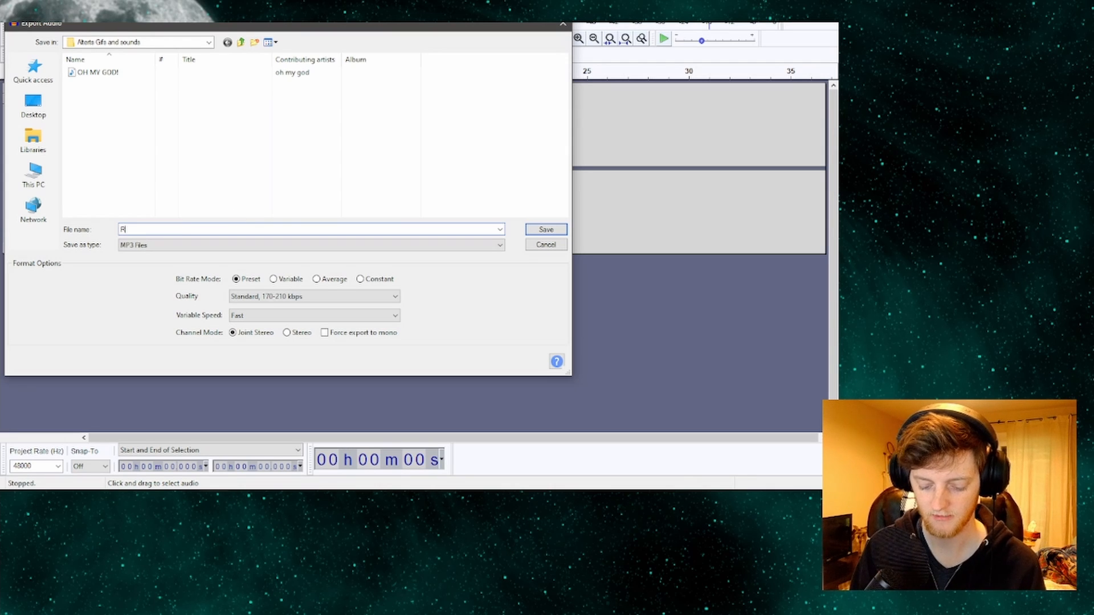
type("aid sound")
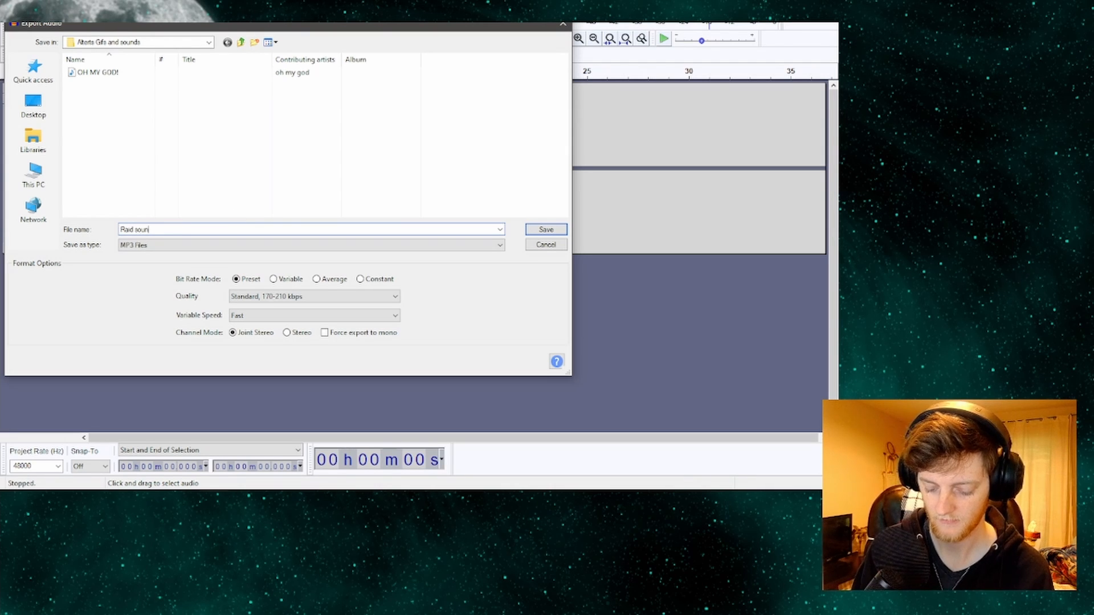
left_click(545, 229)
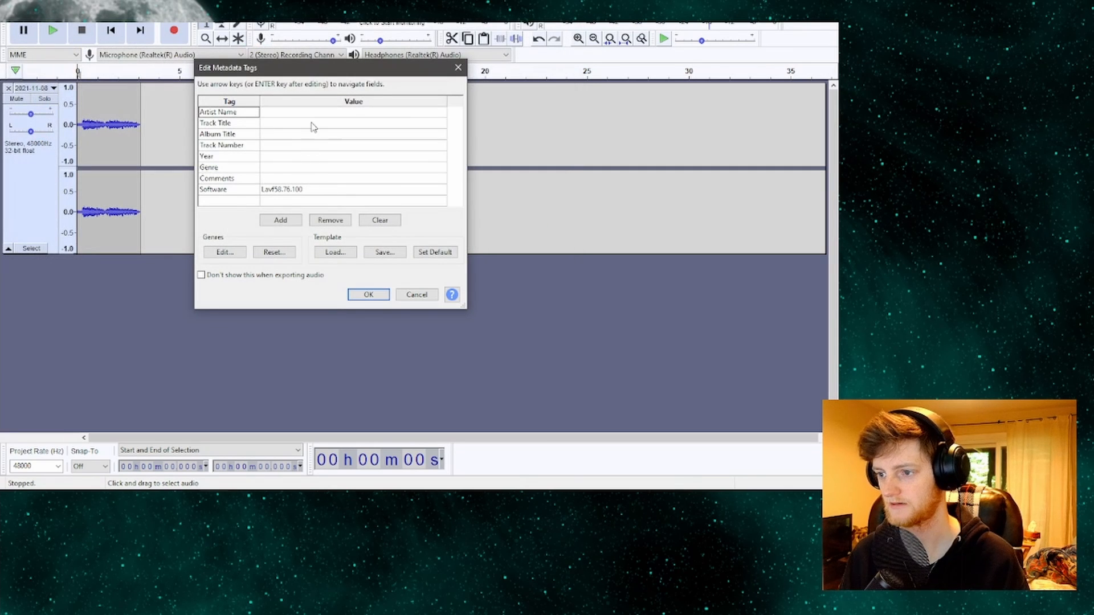
left_click(365, 294)
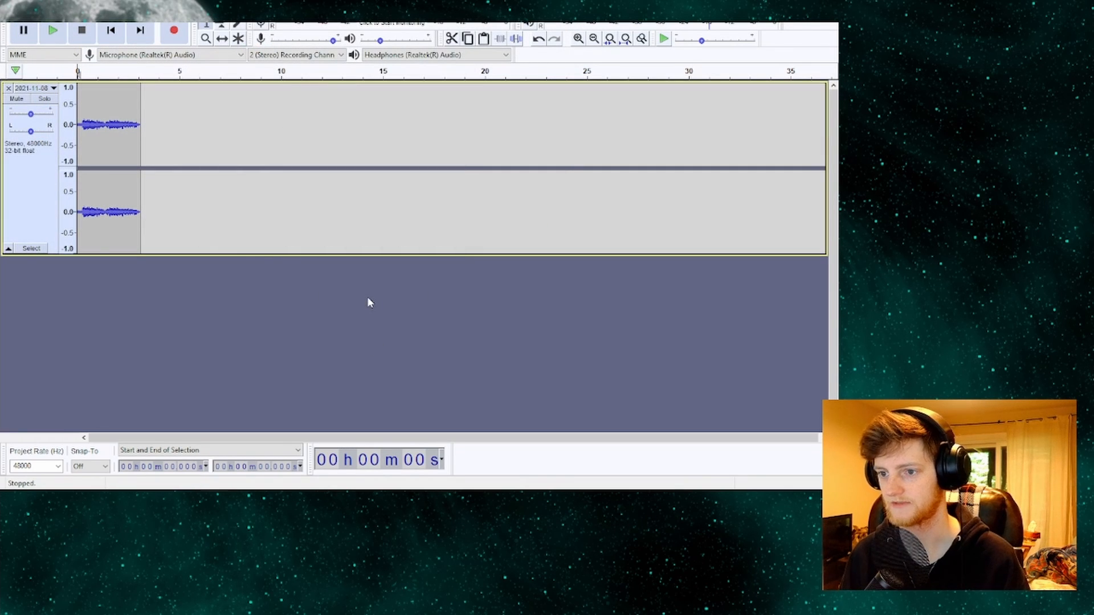
- Close the Audacity project without saving and switch to the Streamlabs Alert Box page in the browser
left_click(825, 2)
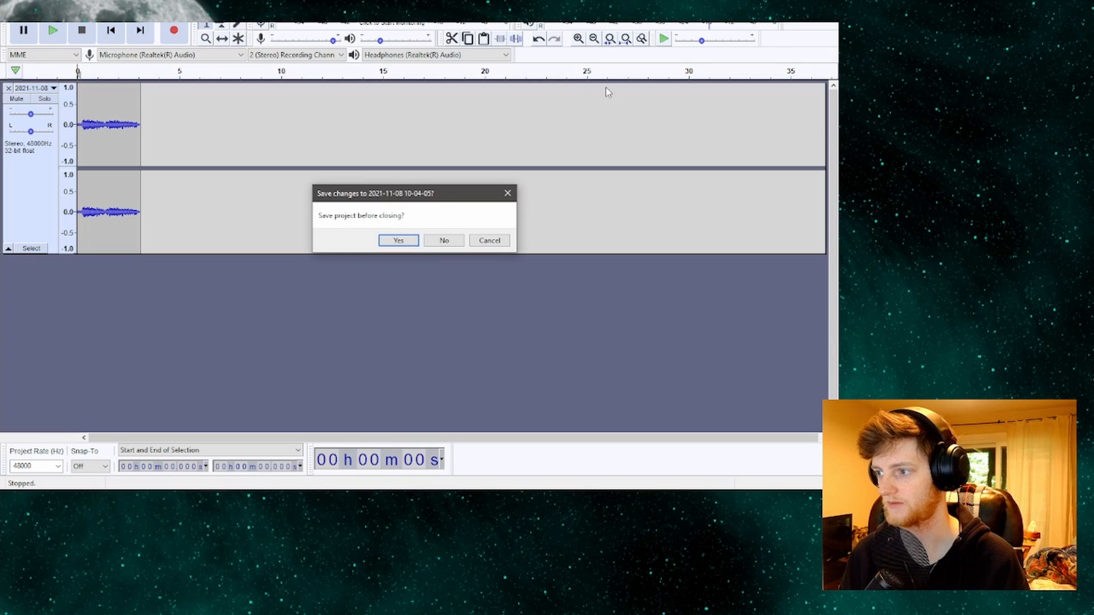
left_click(442, 239)
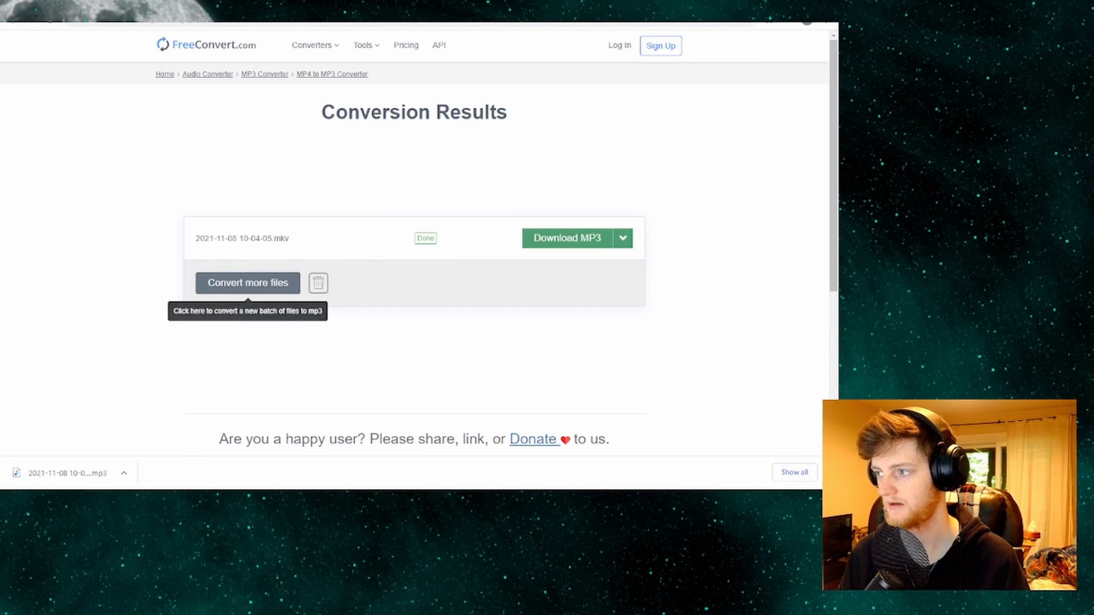
key("alt+Tab")
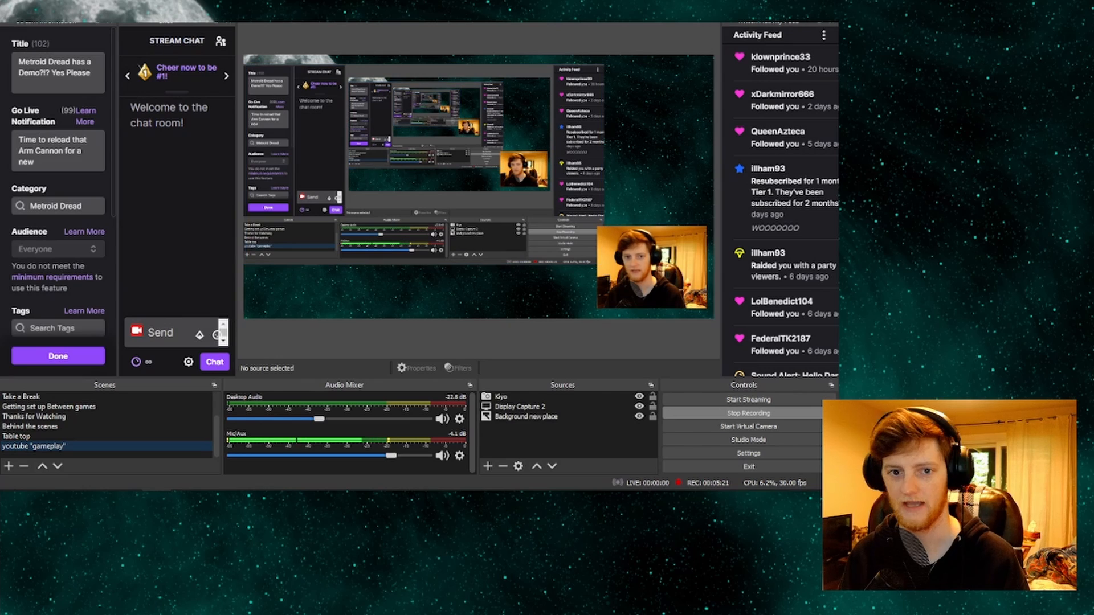
left_click_drag(0, 103, 456, 1)
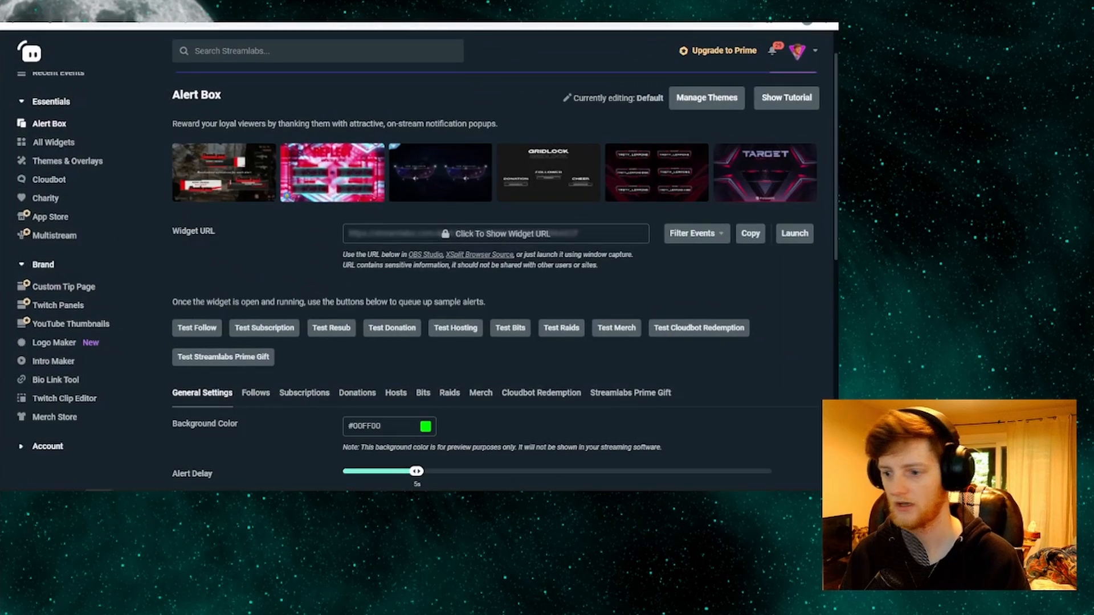
- Open the Alert Box settings for Raids and bring up the uploaded sounds for choosing the raid alert's sound
scroll(604, 325, "down", 6)
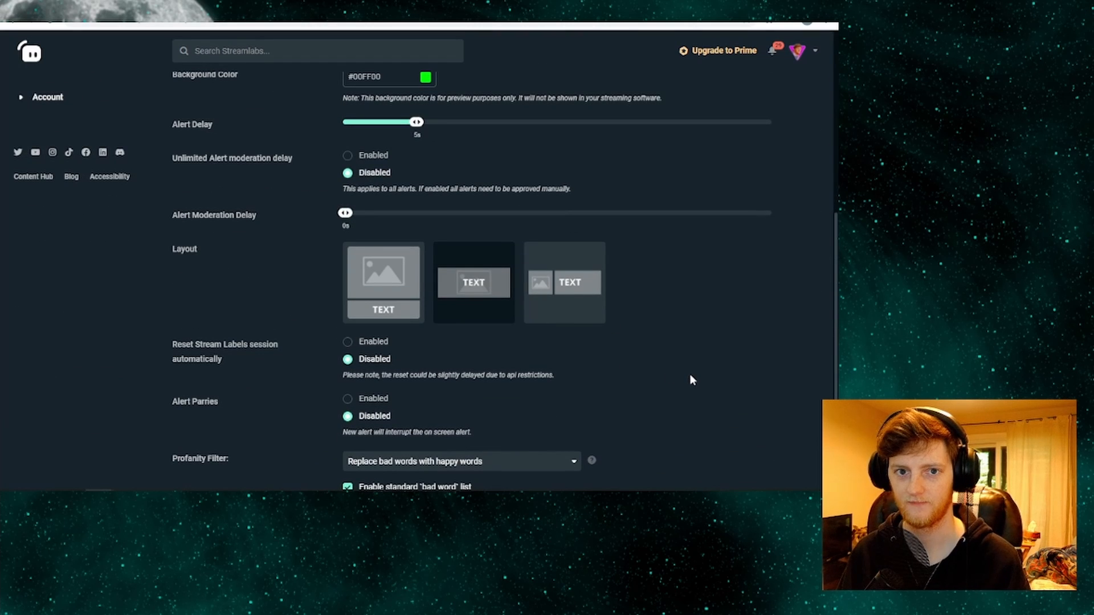
scroll(808, 382, "down", 1)
scroll(806, 383, "up", 6)
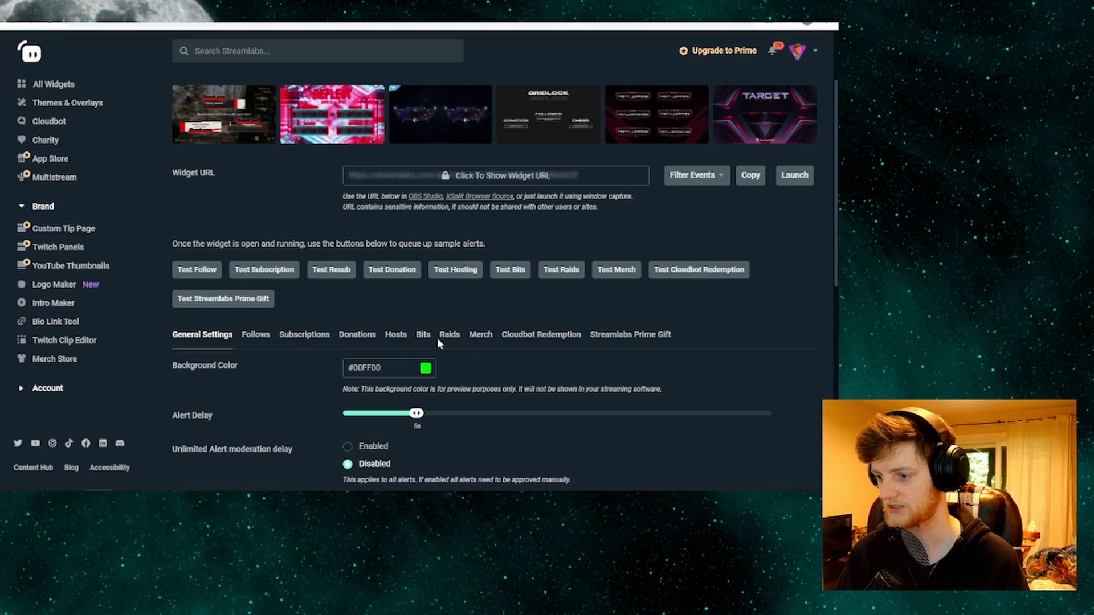
left_click(453, 336)
scroll(453, 335, "down", 5)
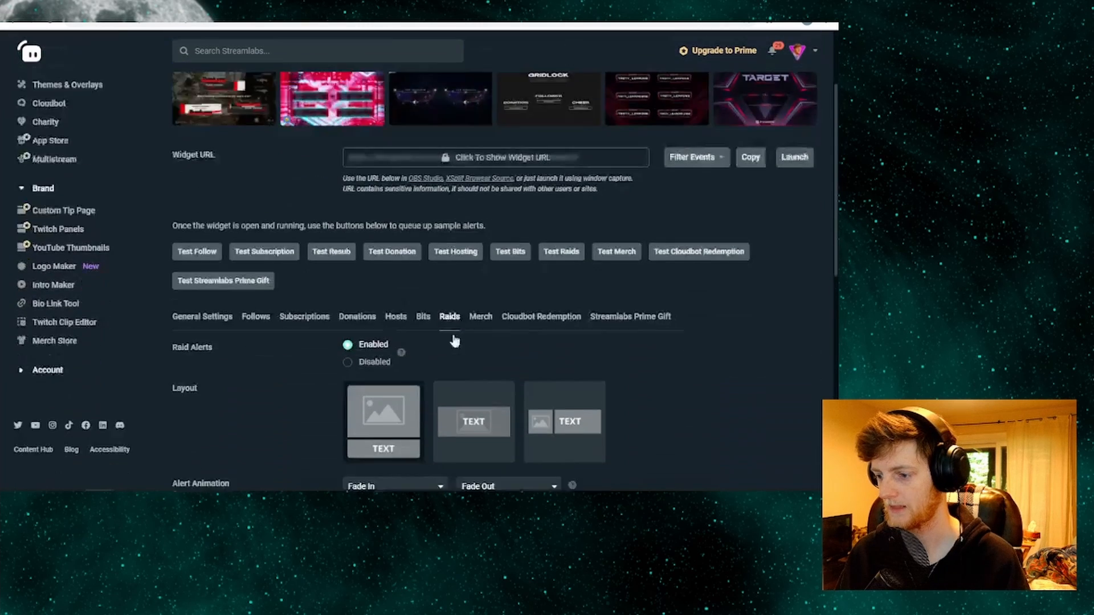
scroll(448, 342, "down", 2)
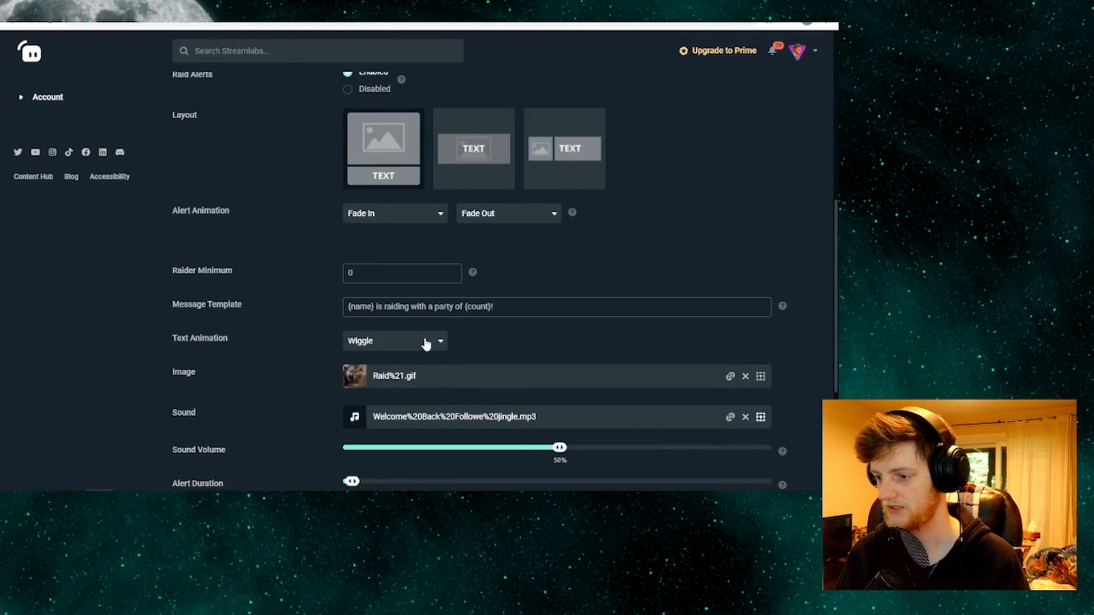
scroll(564, 306, "down", 1)
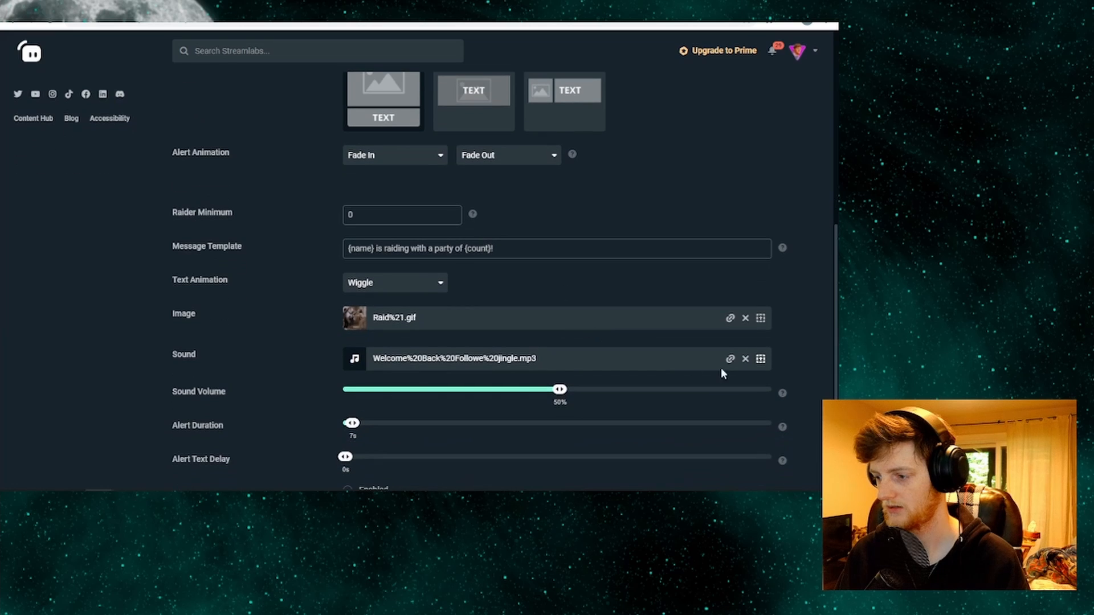
left_click(760, 359)
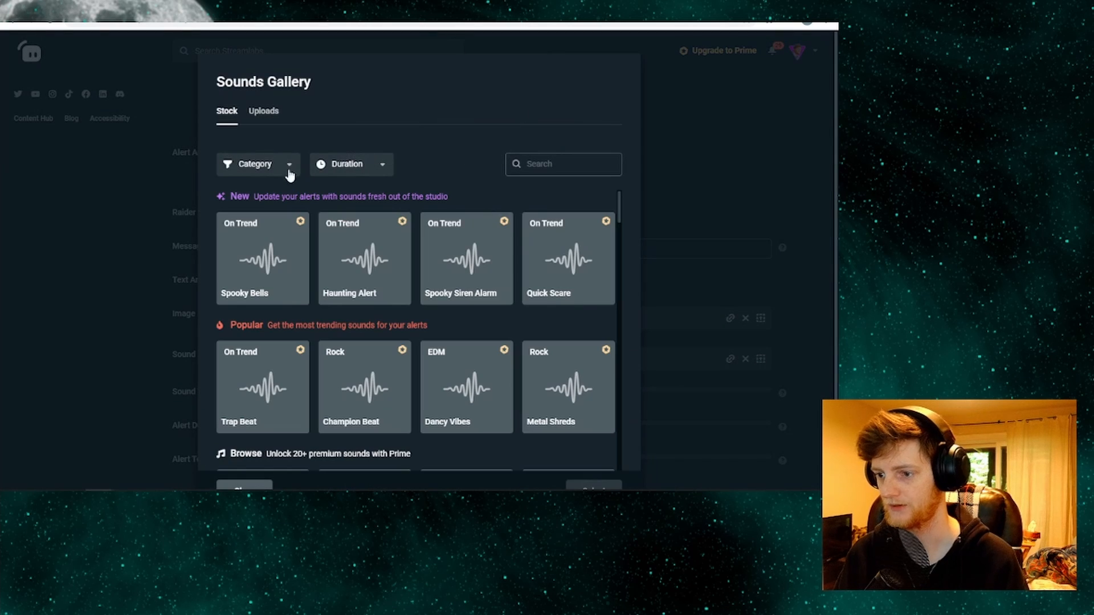
left_click(271, 116)
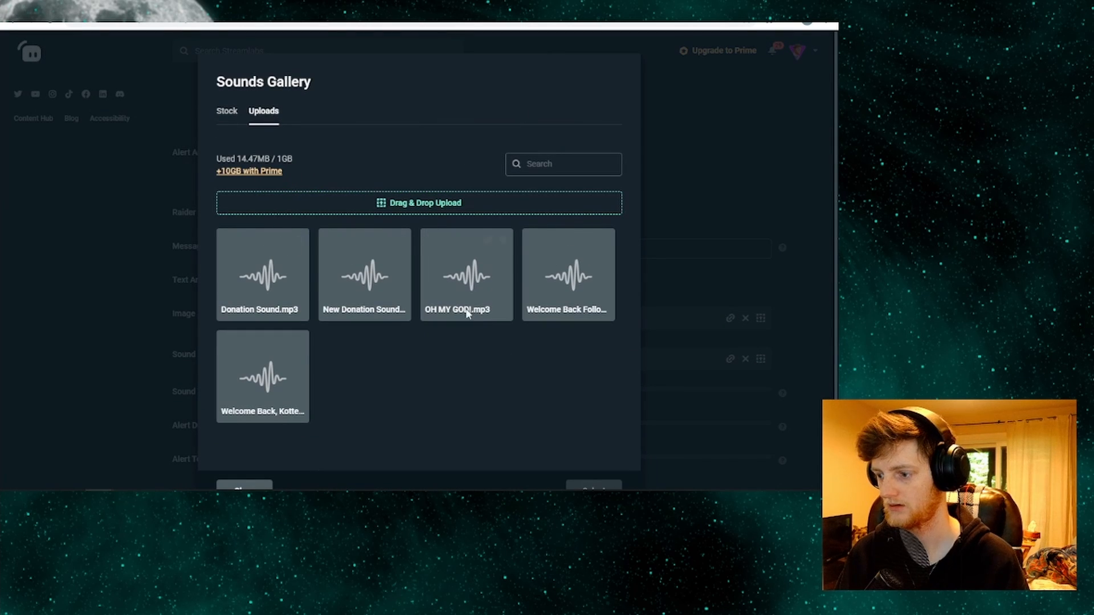
- Upload the Raid sound MP3 from the Alterts Gifs and sounds folder in Documents' Straming assets to the sounds gallery
scroll(419, 208, "down", 1)
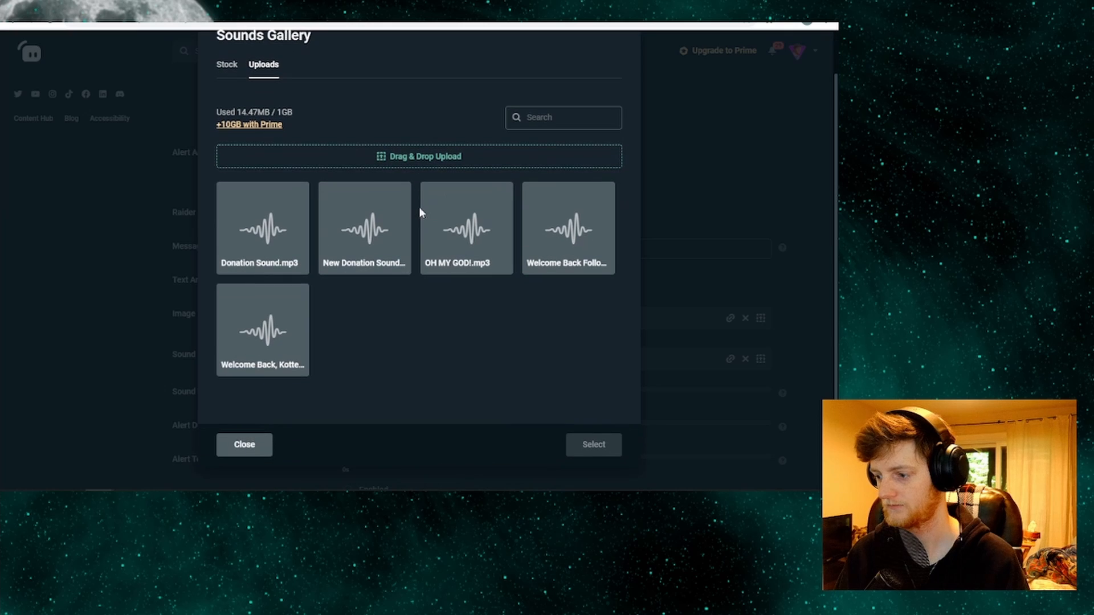
left_click(402, 160)
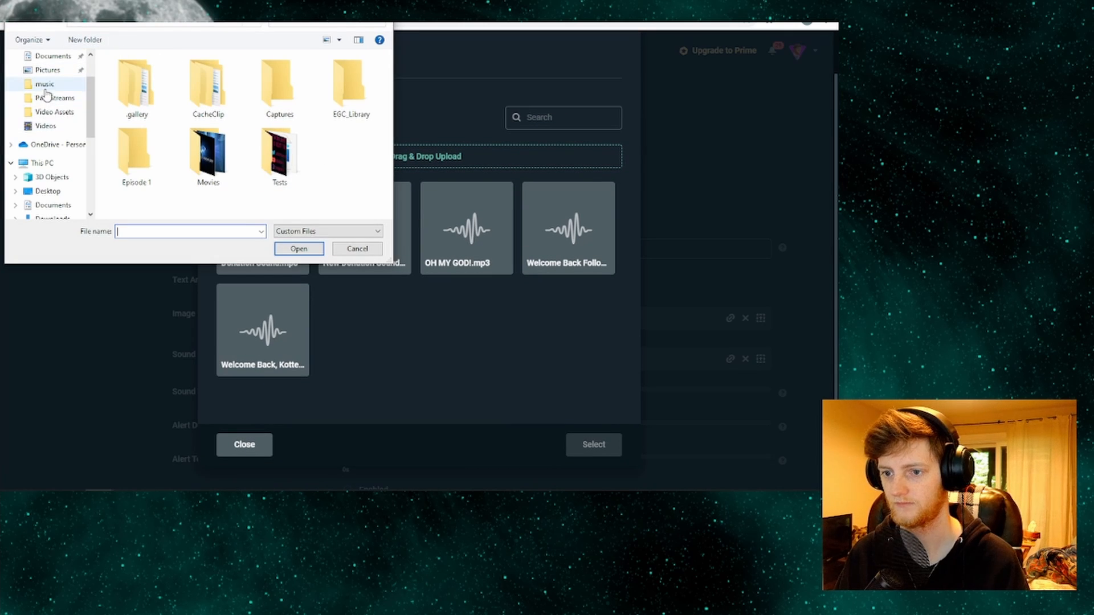
left_click(51, 205)
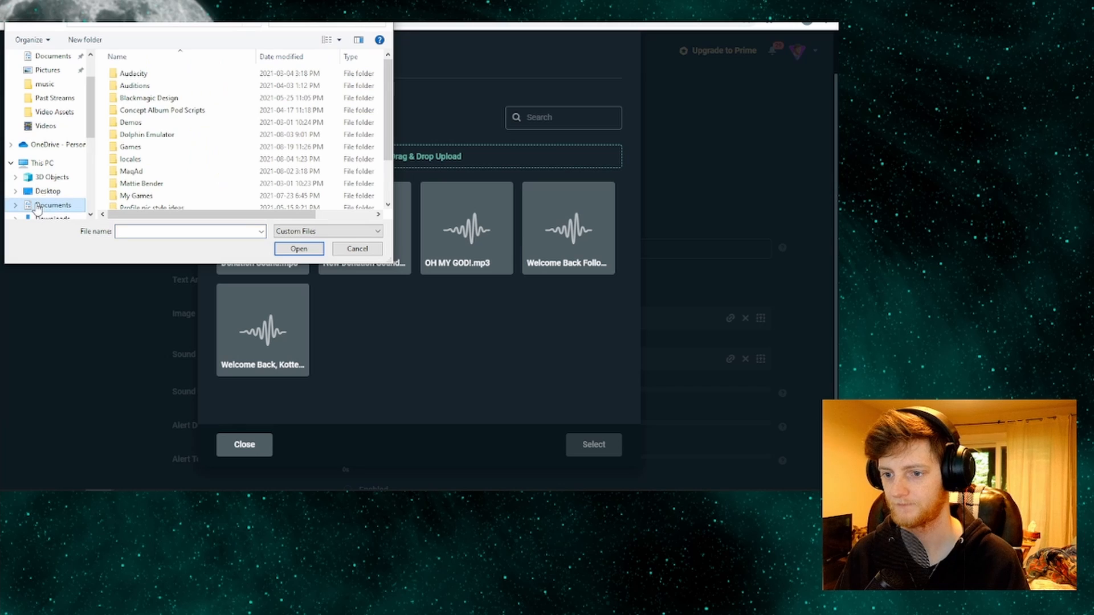
scroll(131, 100, "down", 1)
scroll(131, 100, "down", 3)
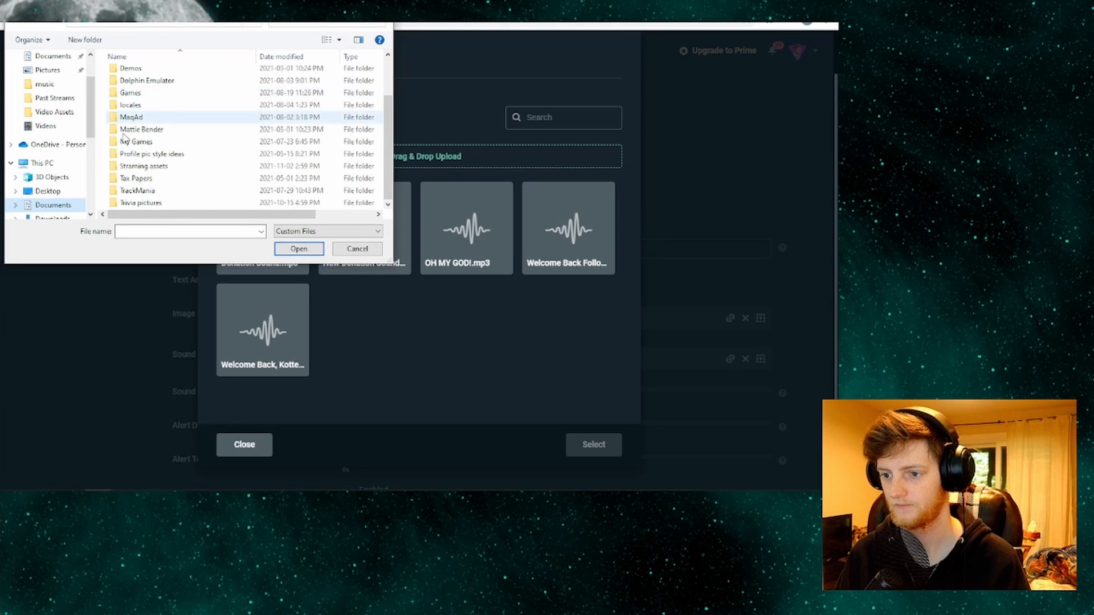
scroll(127, 169, "up", 2, "ctrl")
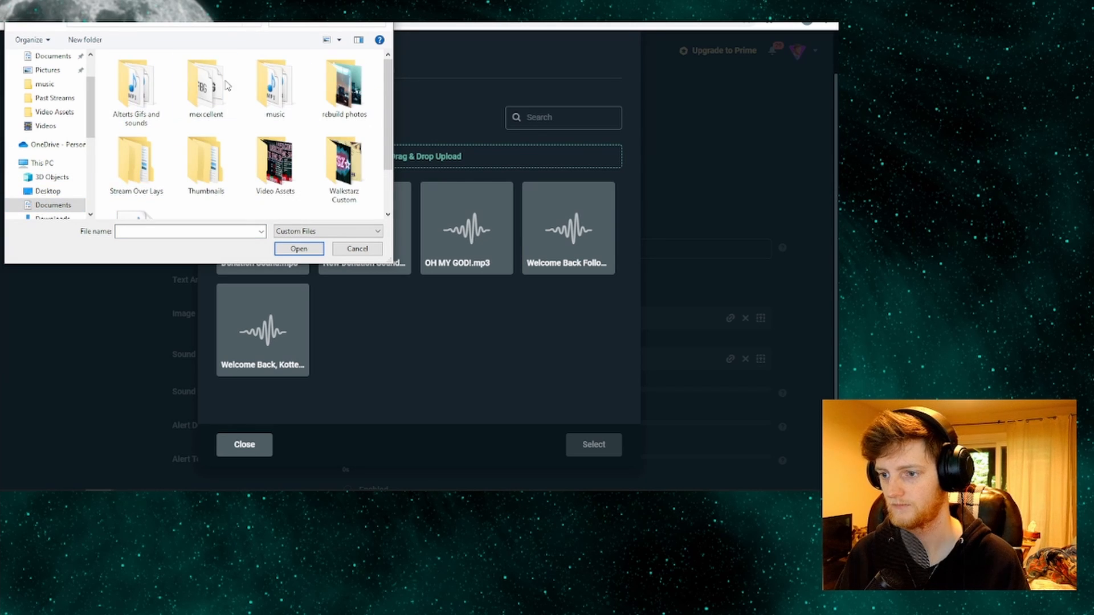
double_click(140, 79)
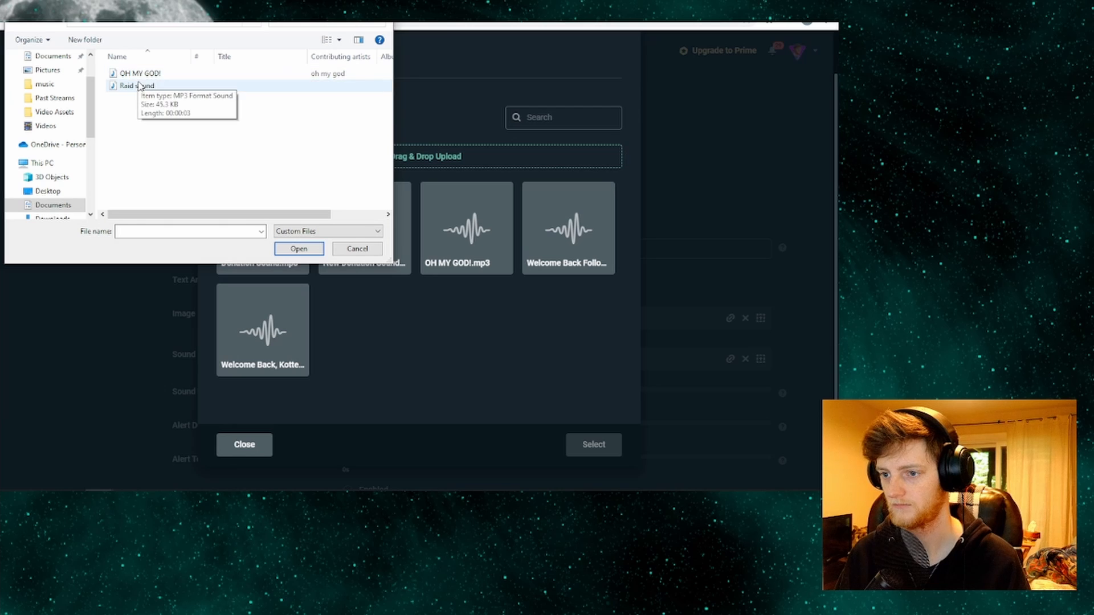
double_click(137, 85)
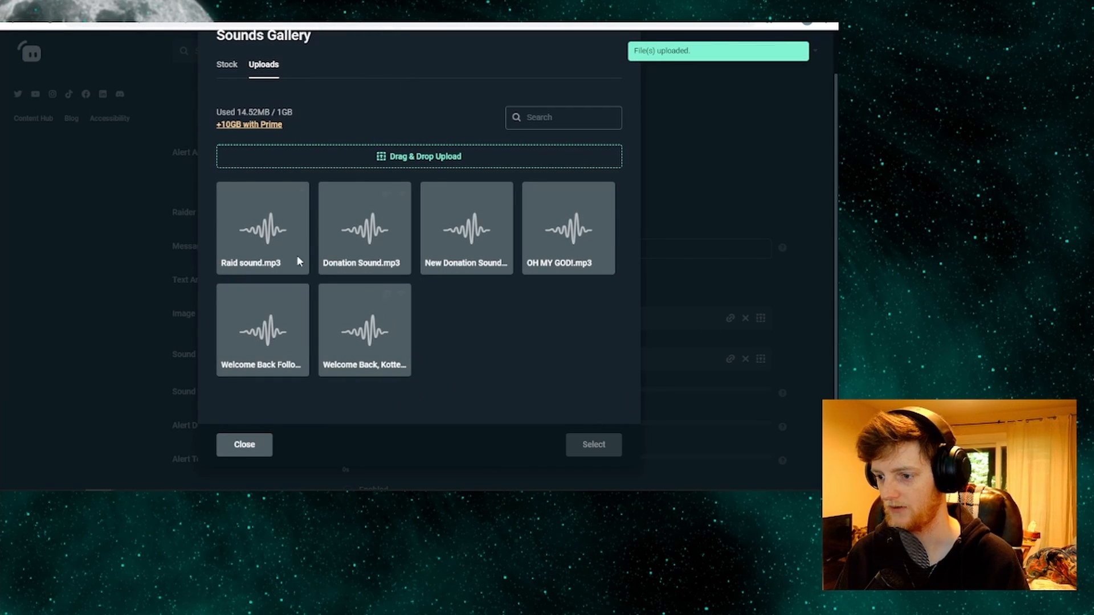
- Assign Raid sound.mp3 as the raid alert's sound and save the Alert Box settings
left_click(283, 251)
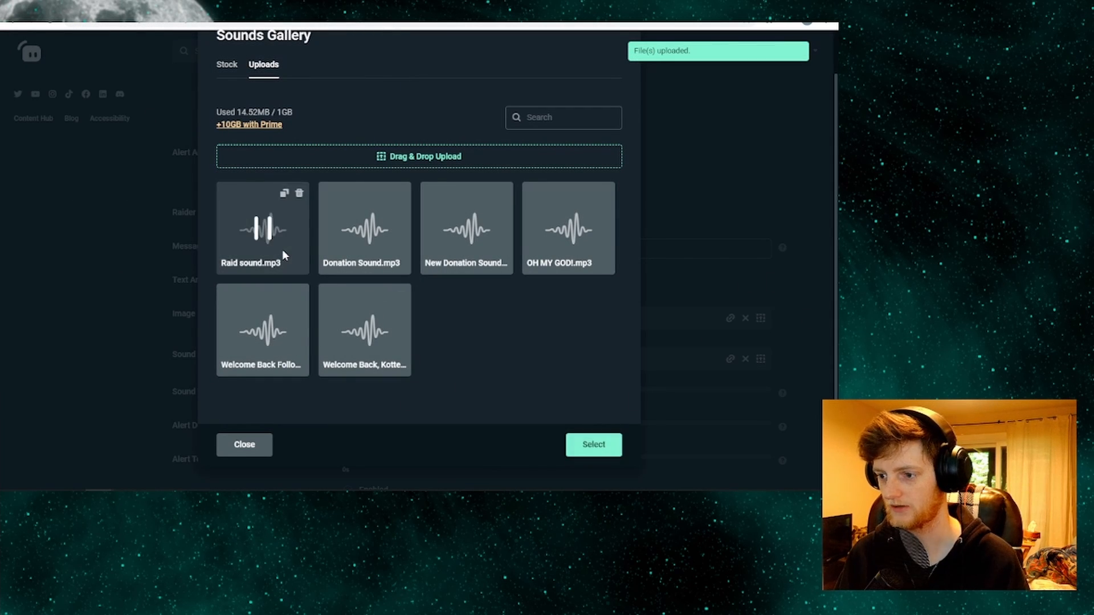
left_click(594, 445)
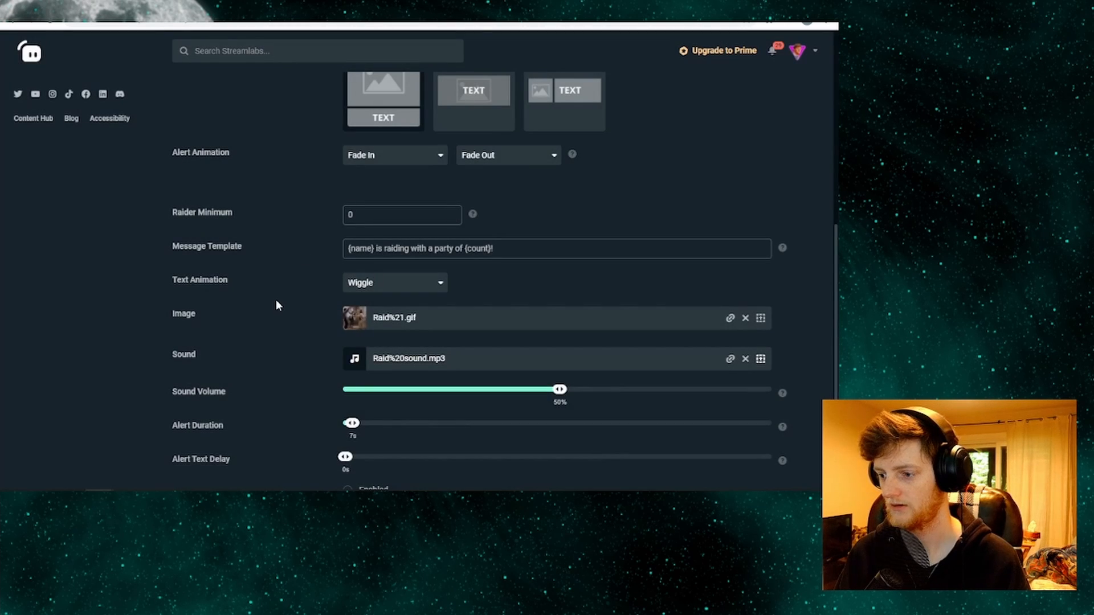
scroll(275, 300, "down", 3)
left_click(482, 464)
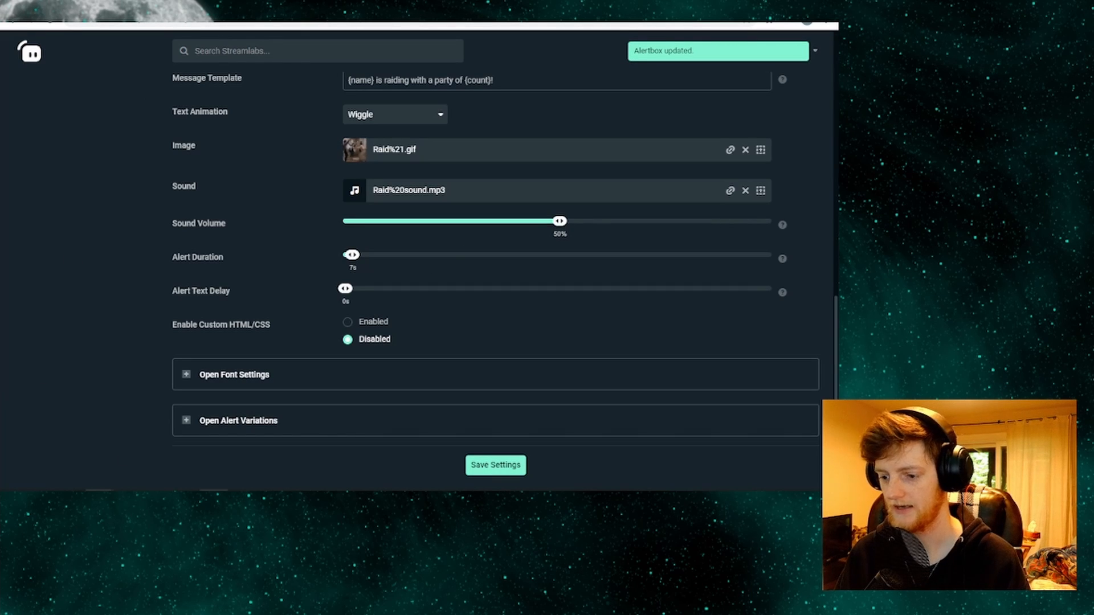
- Switch to OBS Studio and select the Gameplay scene
left_click(158, 497)
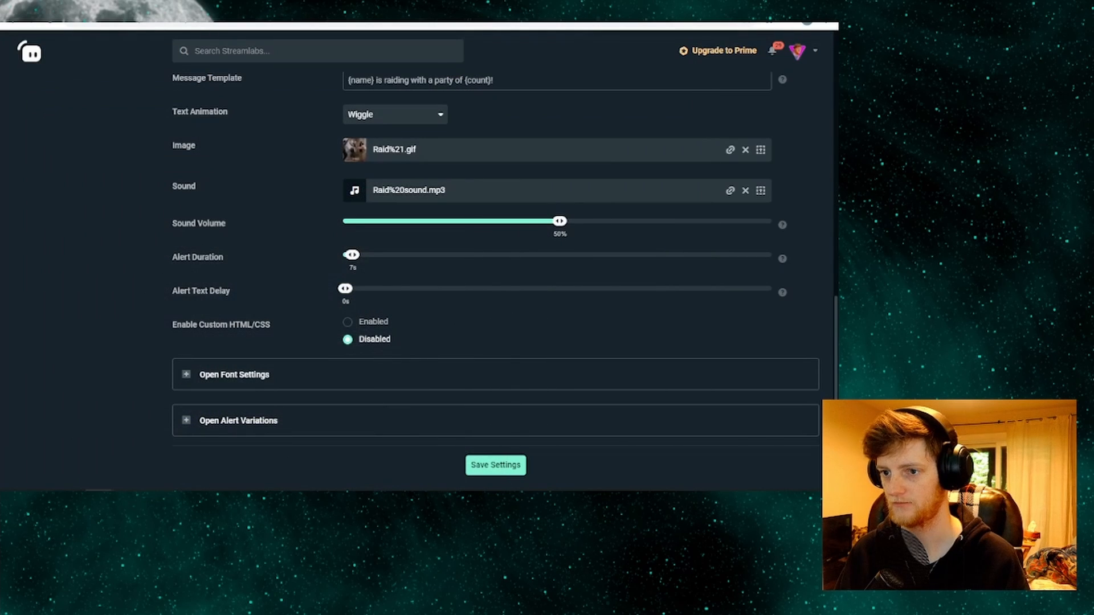
left_click_drag(490, 25, 0, 22)
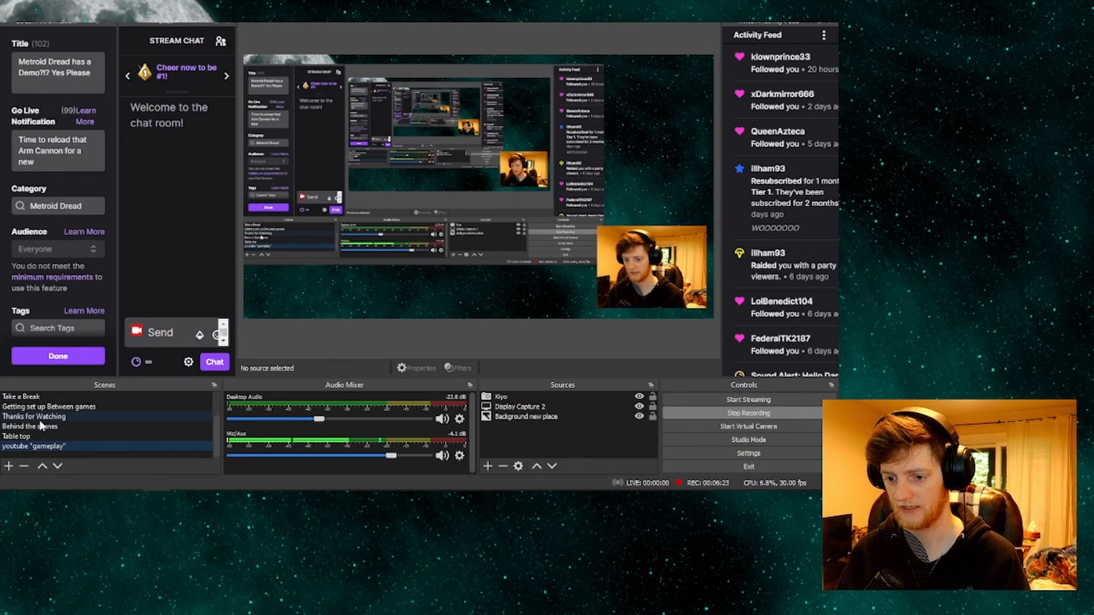
scroll(26, 439, "up", 1)
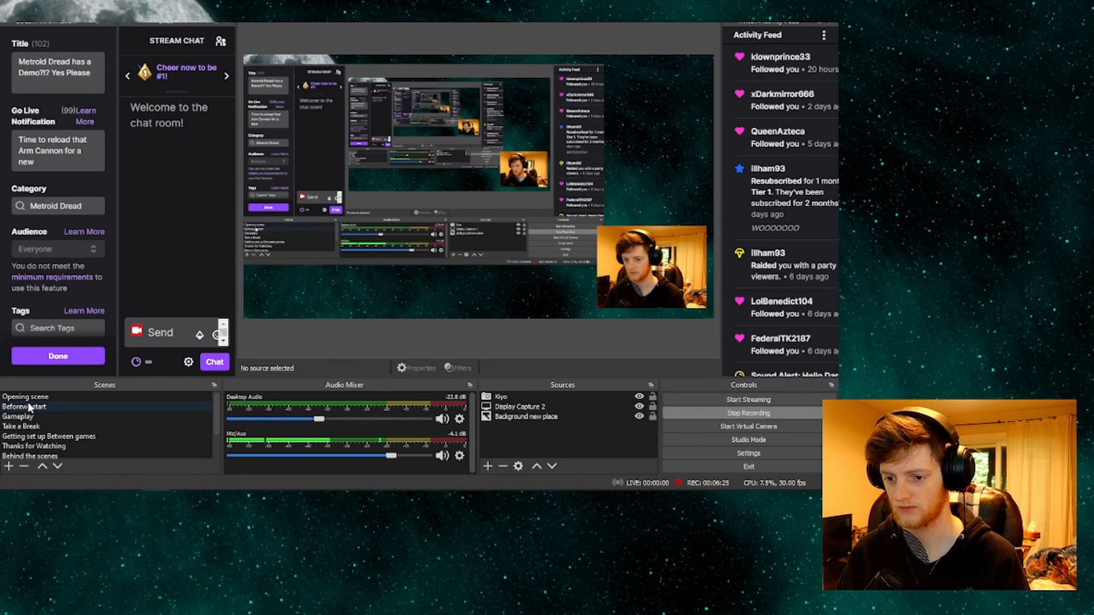
left_click(26, 418)
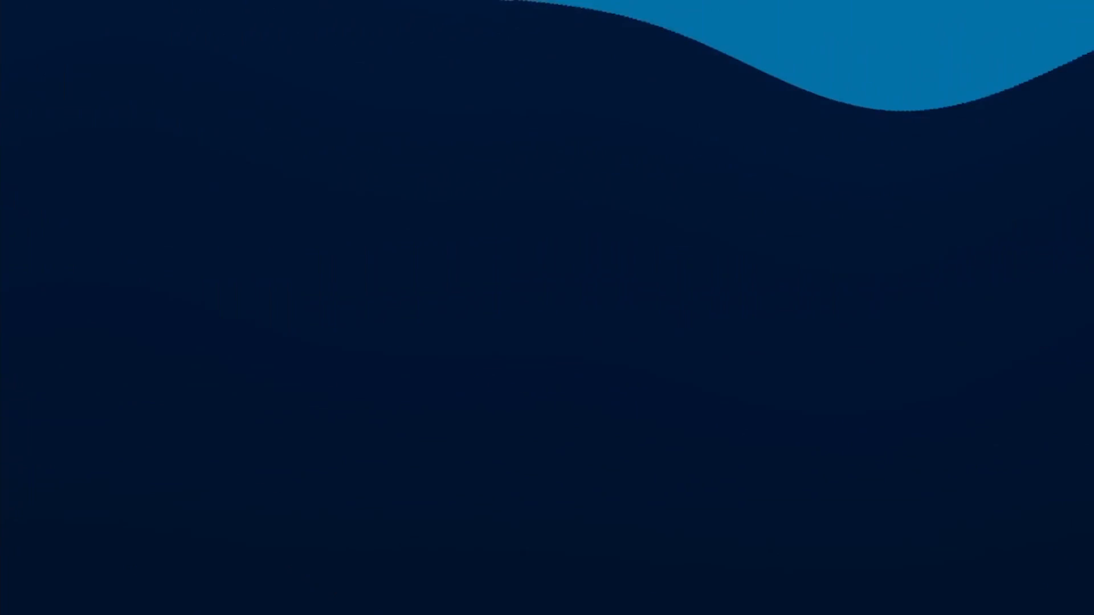